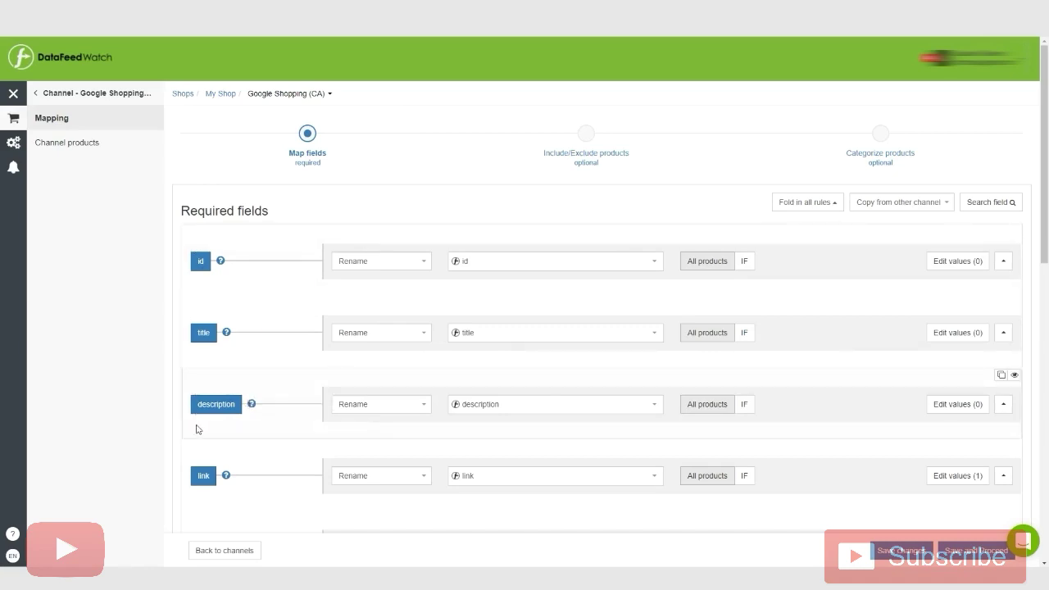
- Review the id field's mapping methods and source fields, leaving id unchanged
scroll(199, 422, "down", 10)
scroll(202, 420, "up", 10)
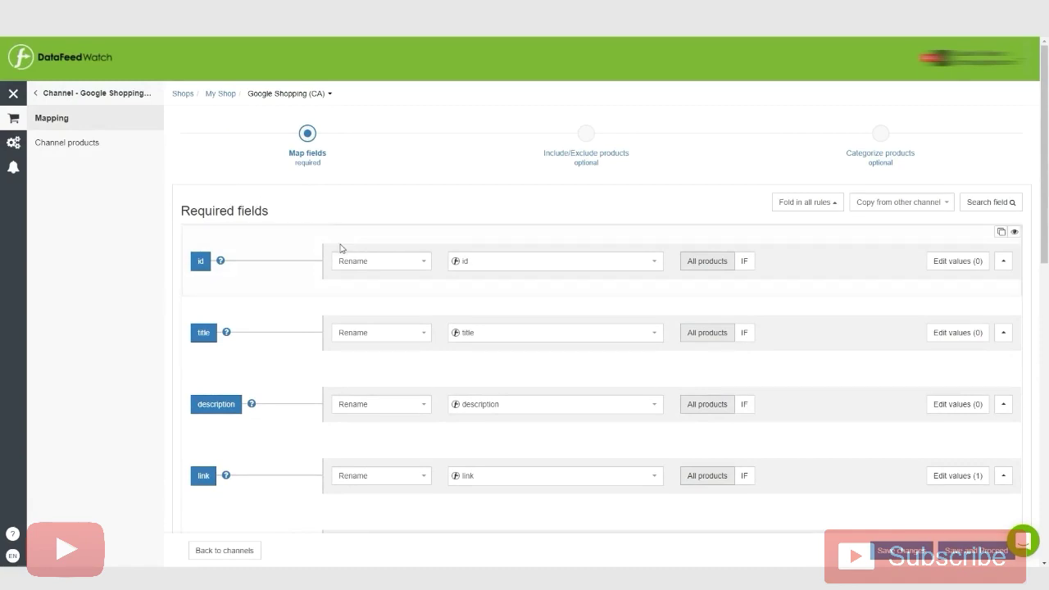
left_click(382, 263)
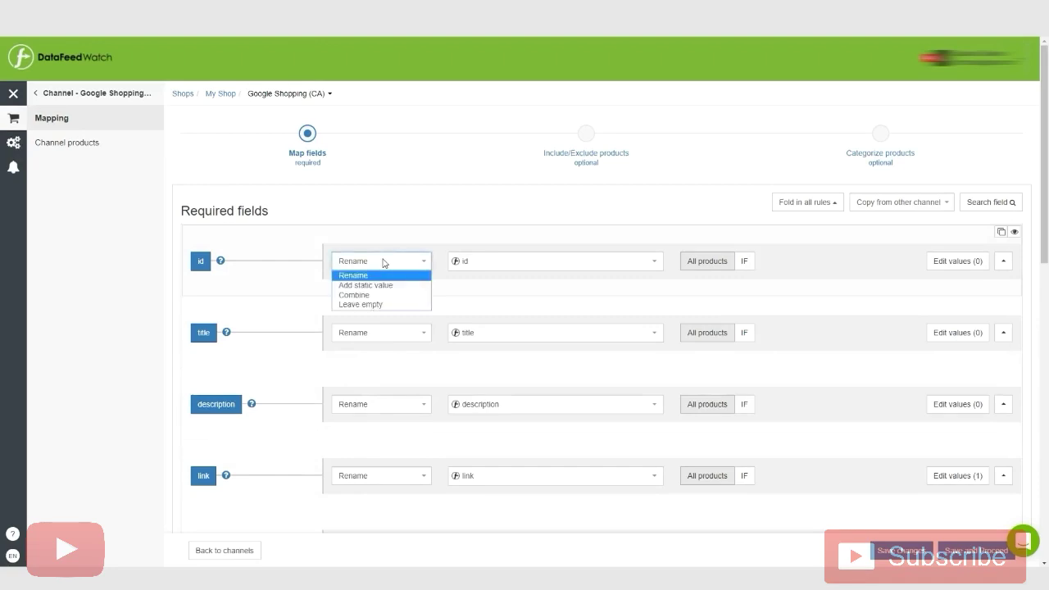
left_click(392, 220)
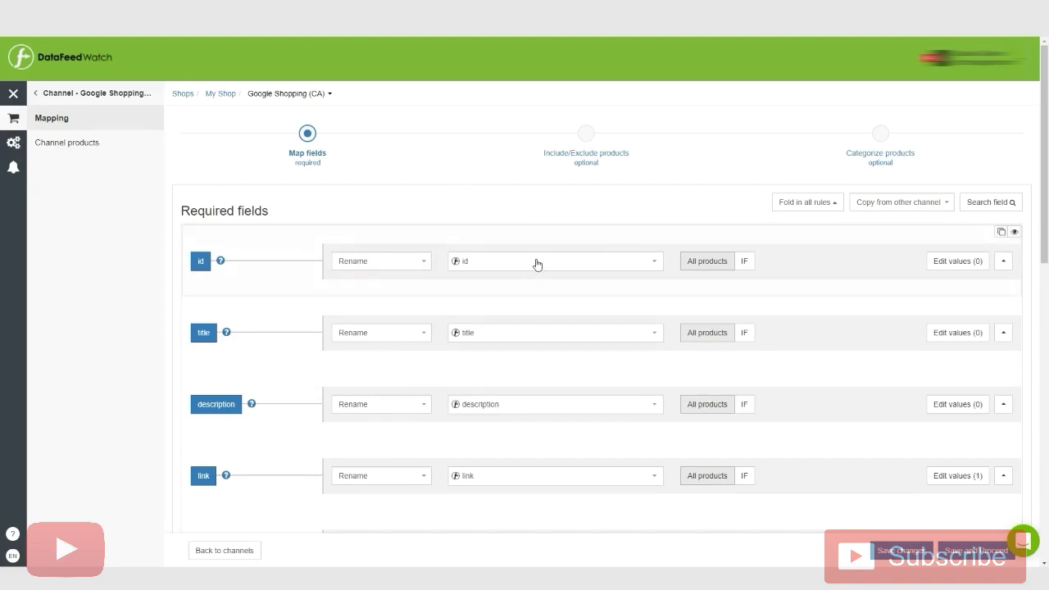
left_click(608, 264)
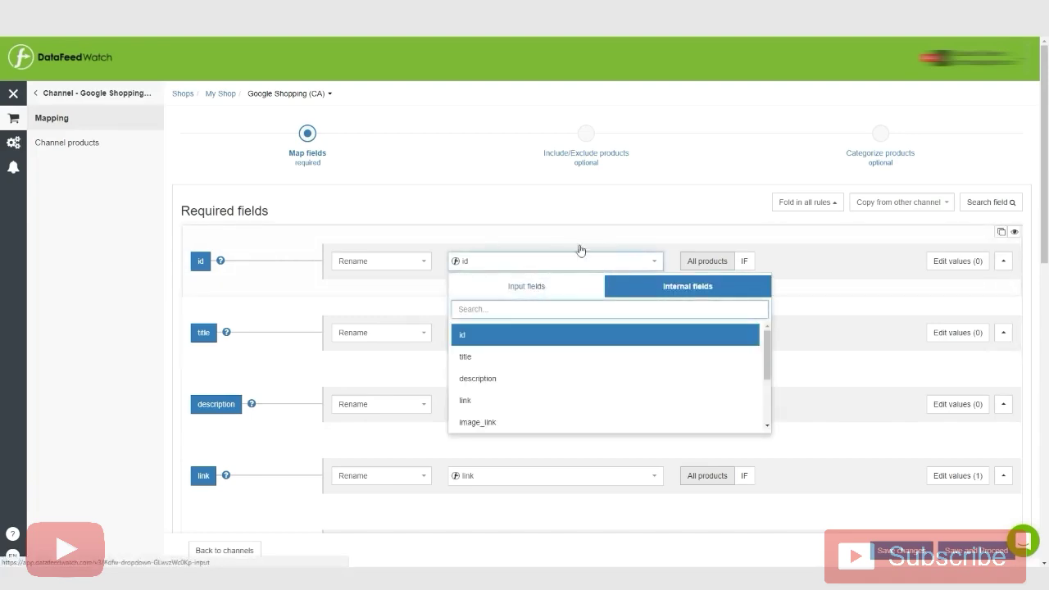
left_click(576, 215)
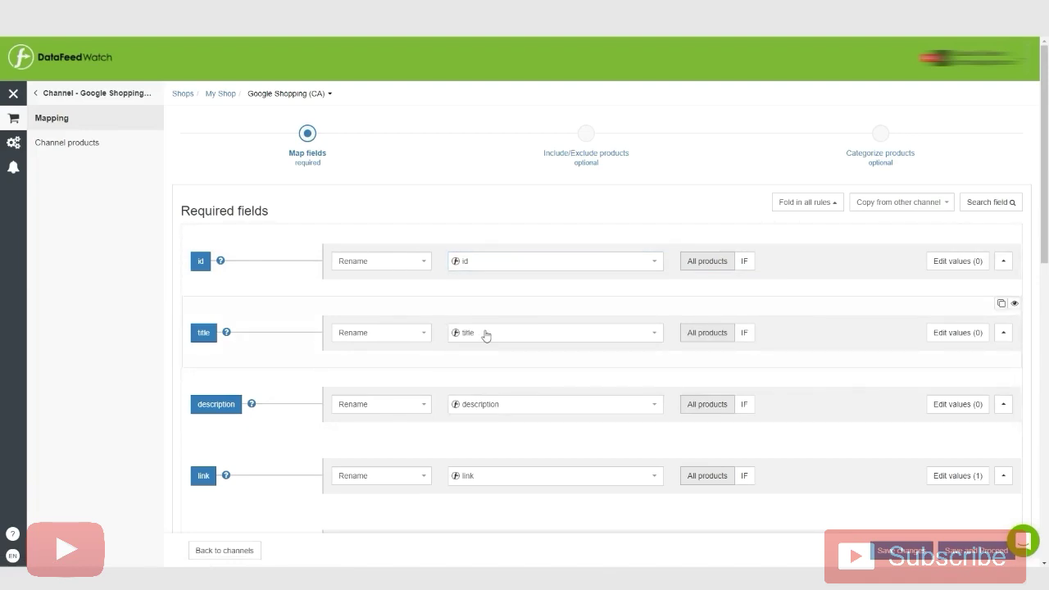
- Find the item_group_id row under Optional fields and delete it
scroll(484, 335, "down", 2)
scroll(291, 270, "down", 1)
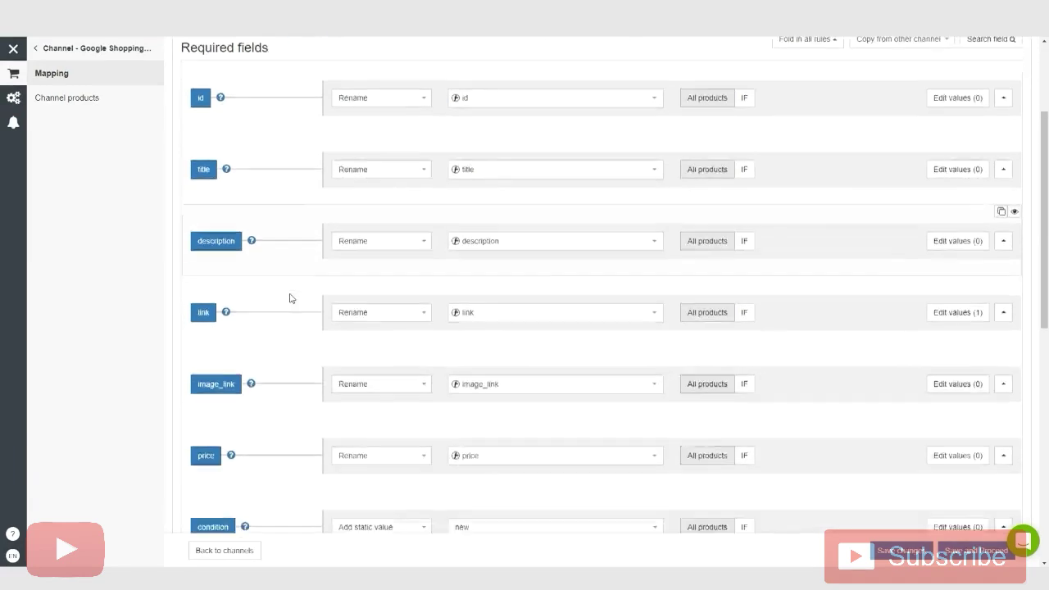
scroll(290, 298, "up", 2)
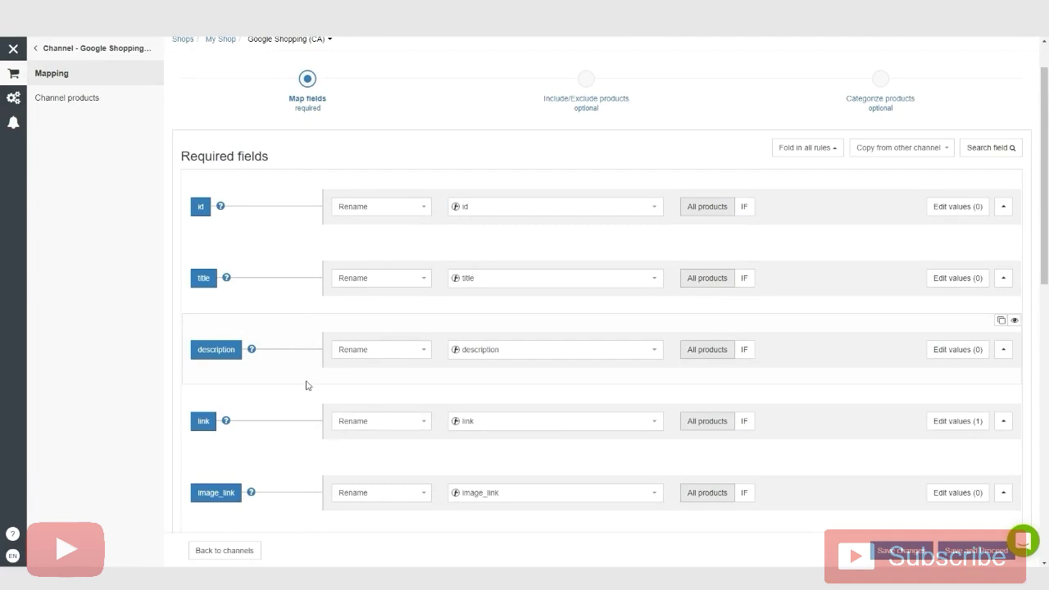
scroll(304, 385, "down", 5)
scroll(416, 302, "down", 4)
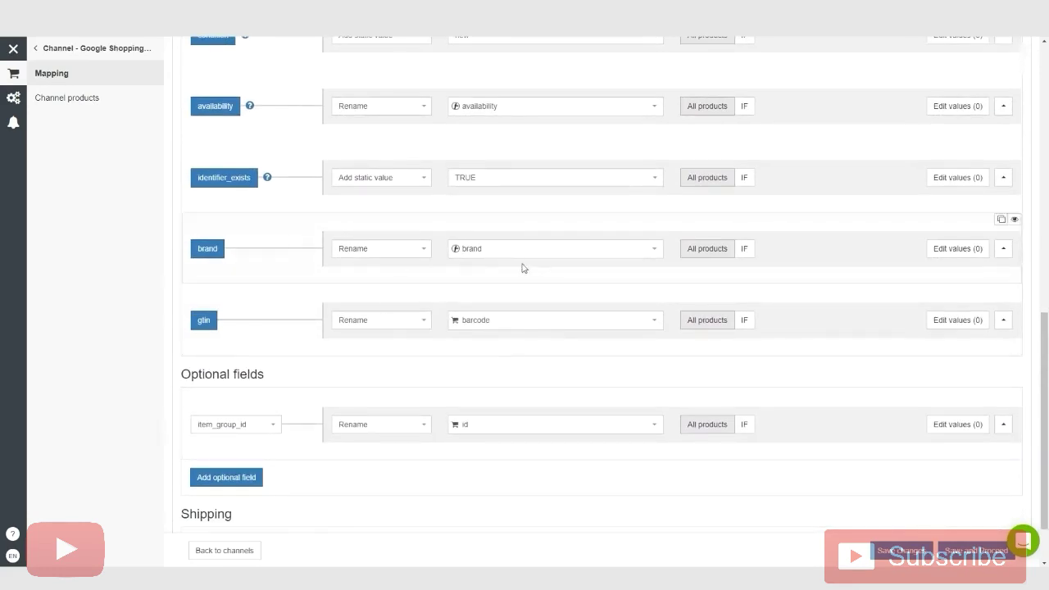
scroll(478, 341, "down", 1)
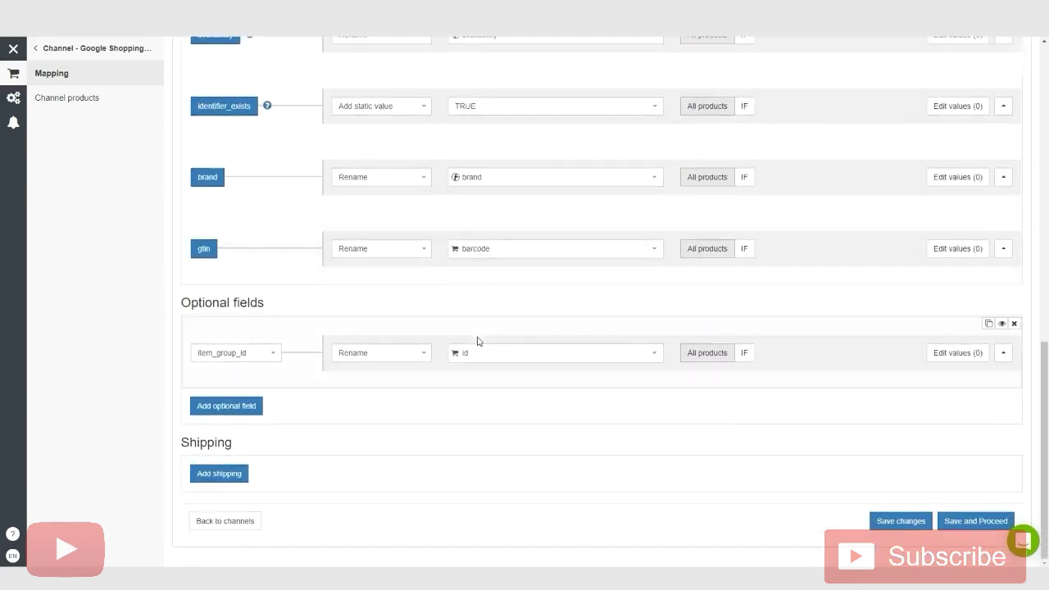
scroll(478, 340, "up", 3)
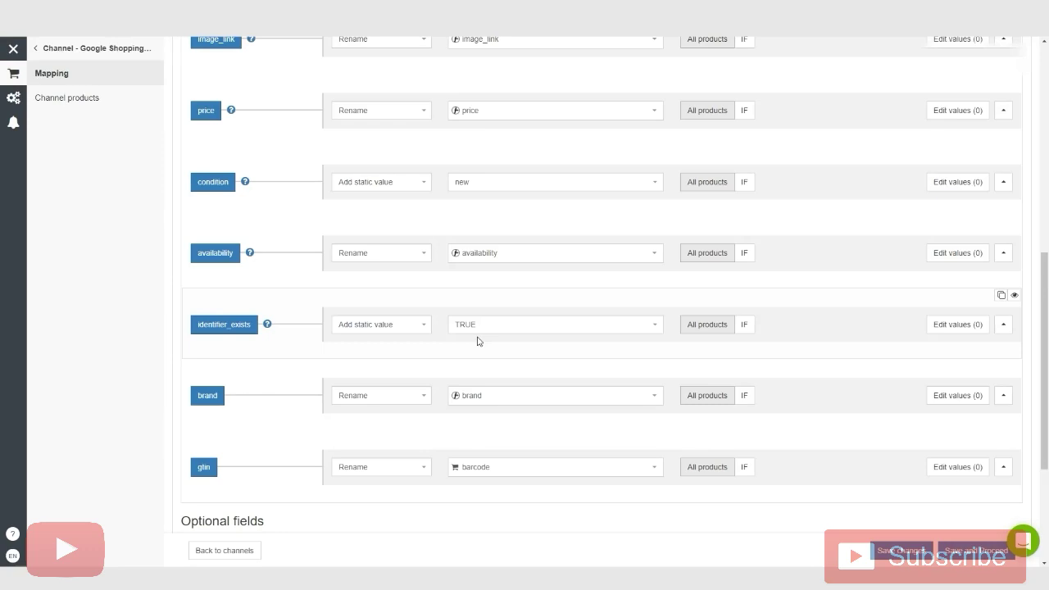
scroll(484, 359, "up", 1)
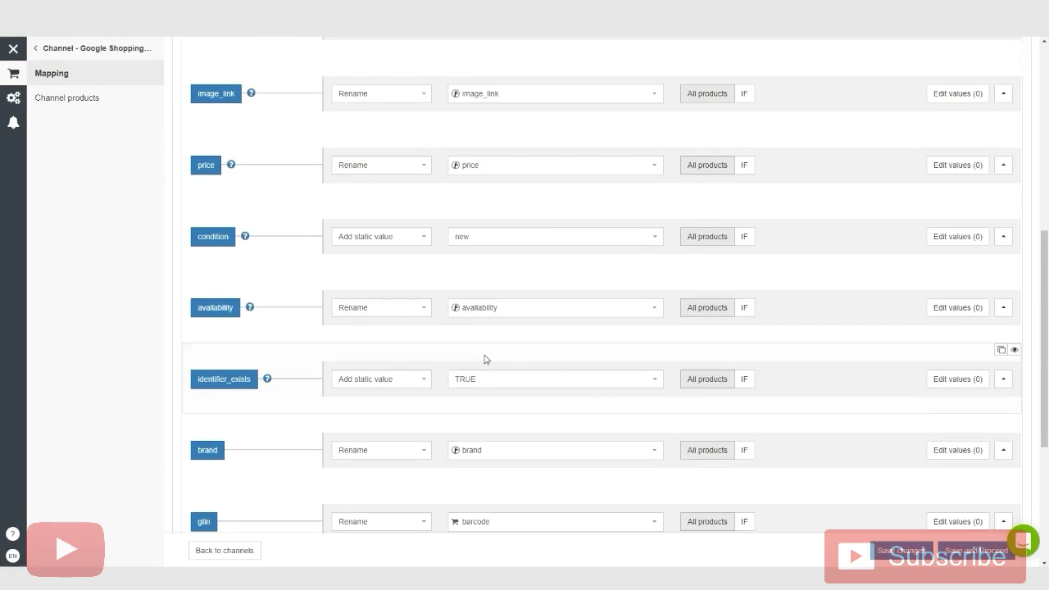
scroll(484, 358, "down", 5)
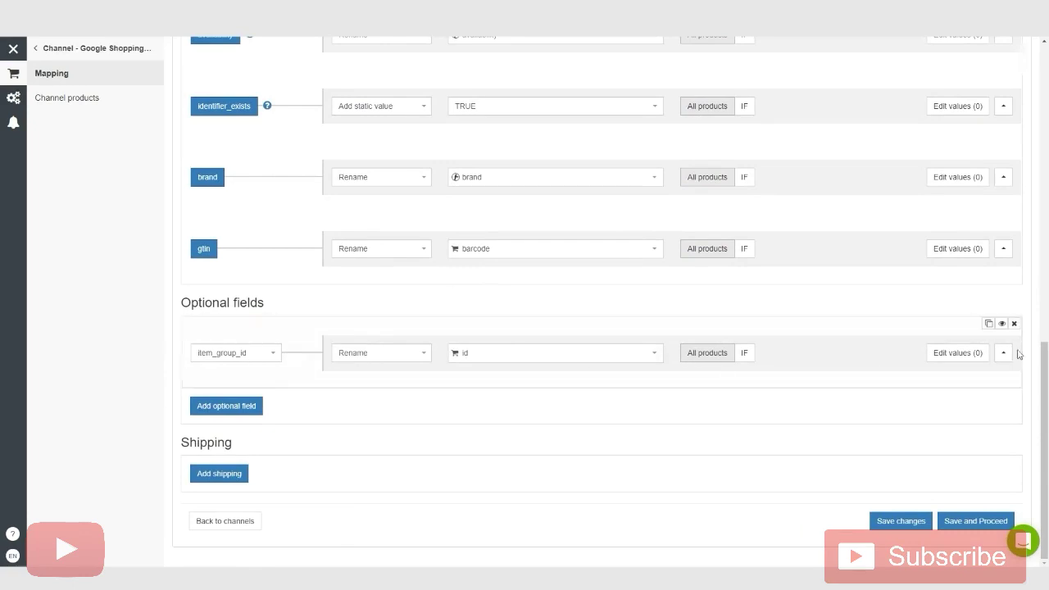
left_click(1003, 353)
left_click(1004, 353)
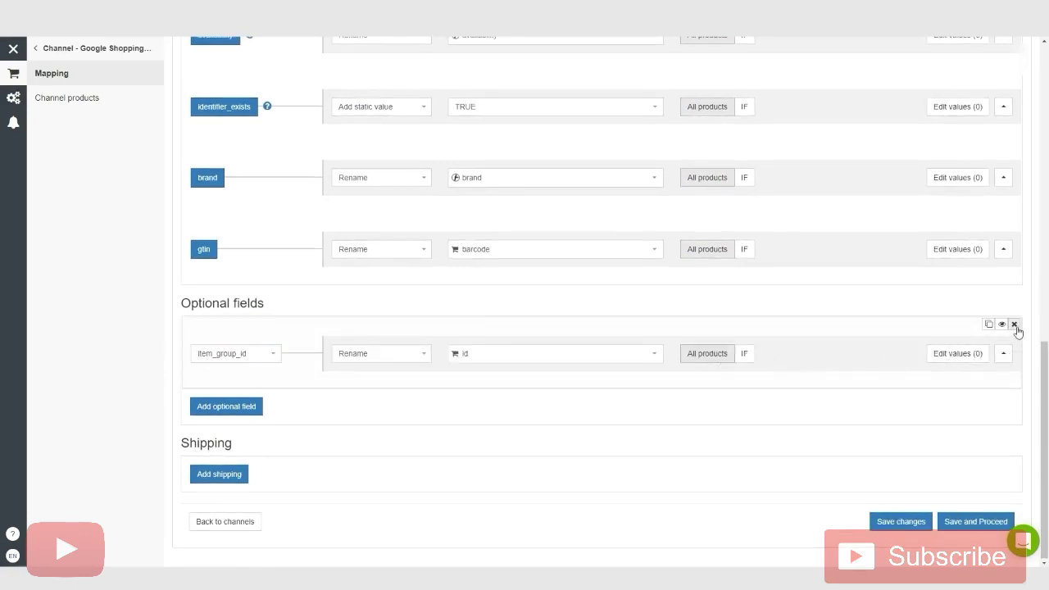
left_click(1014, 325)
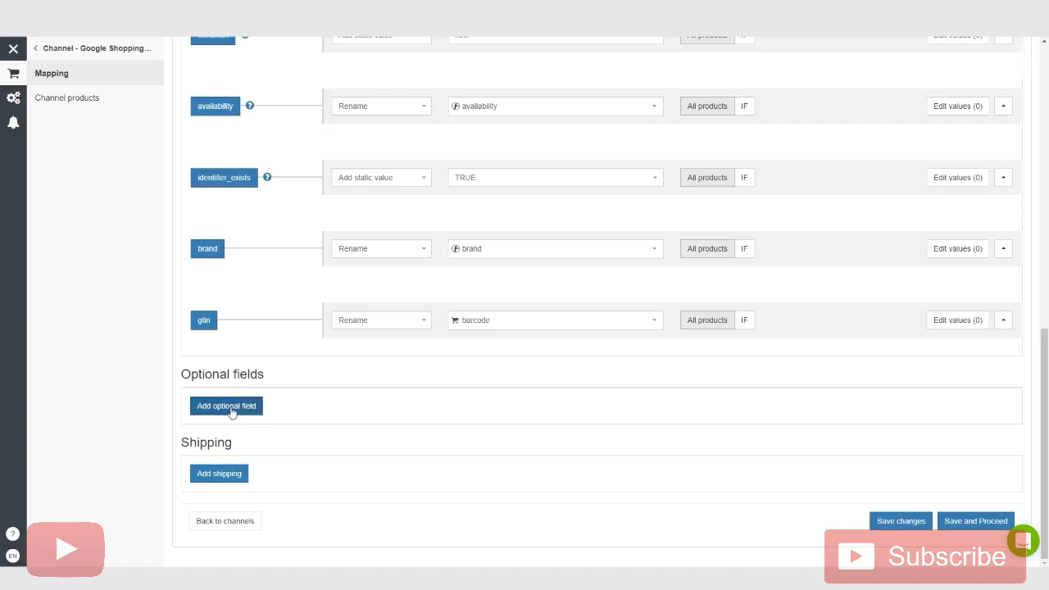
- Search optional fields for 'col' and add color to the Google Shopping mapping
left_click(244, 408)
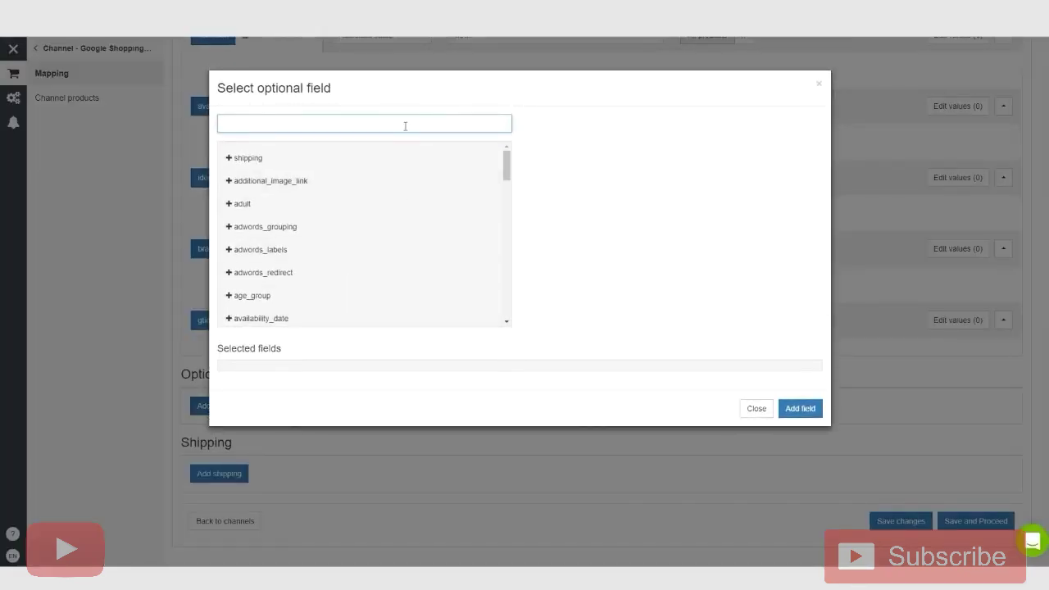
type("colo")
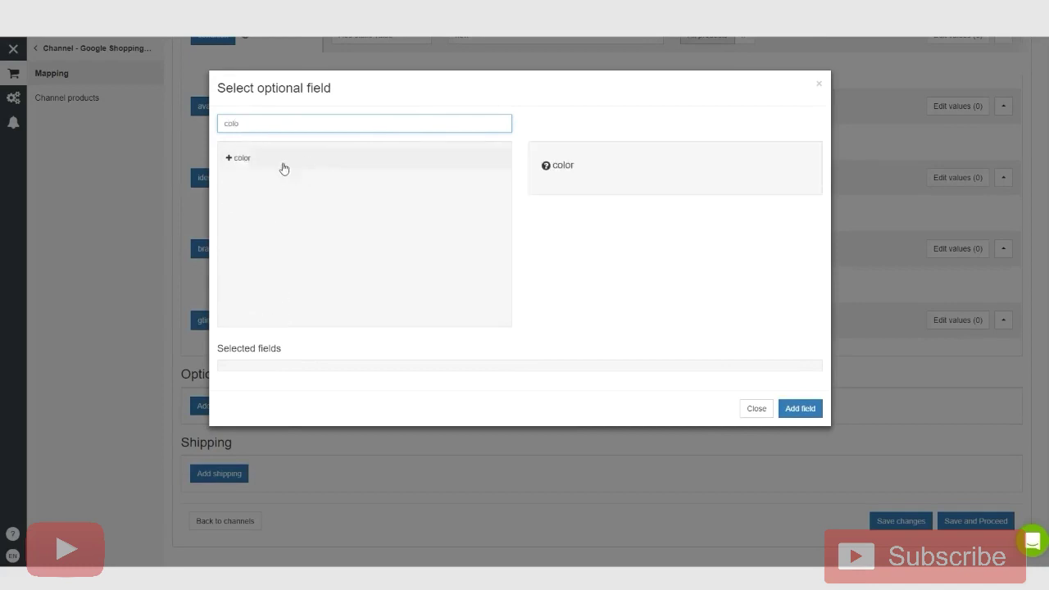
left_click(242, 158)
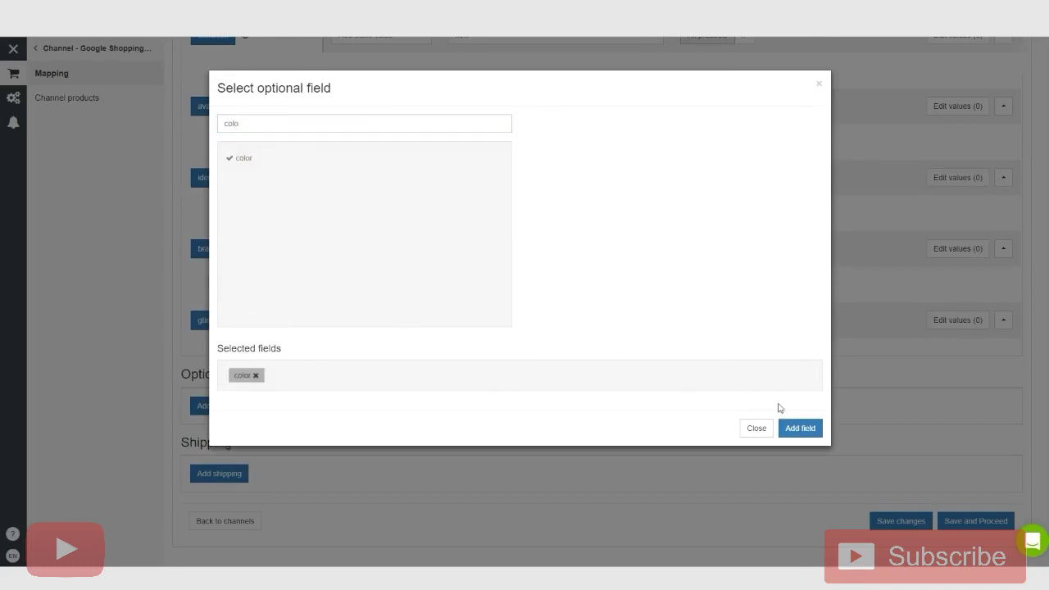
left_click(808, 429)
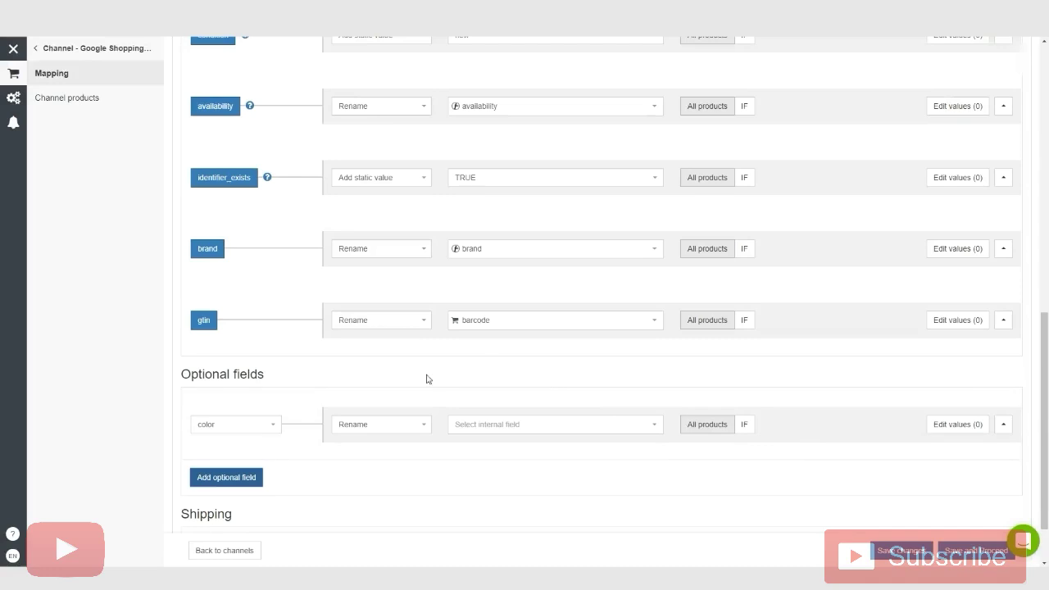
- Change the color field from Rename to Add static value with the value Red
scroll(500, 402, "down", 2)
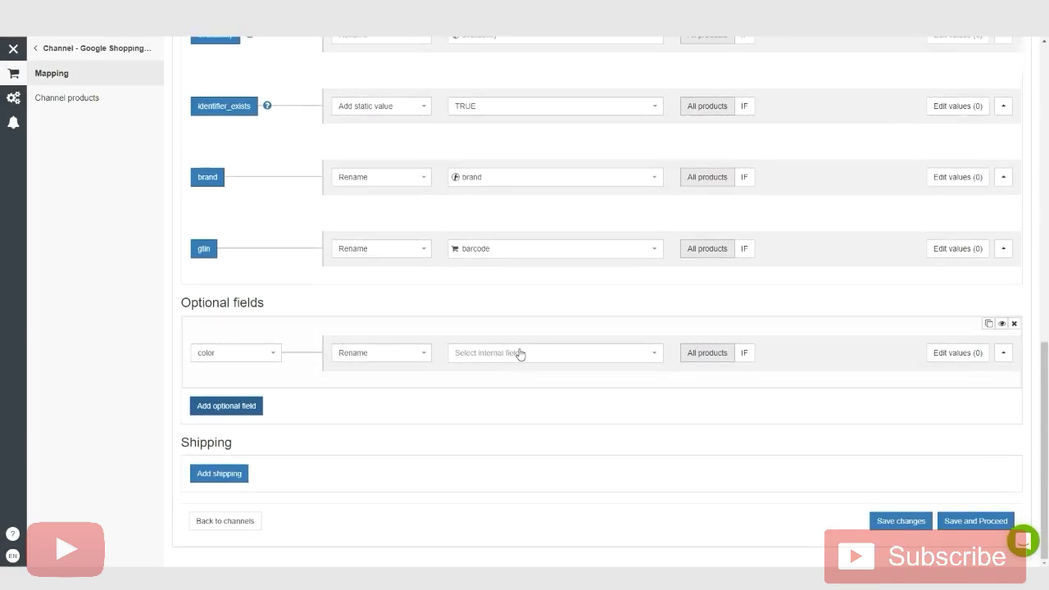
left_click(454, 355)
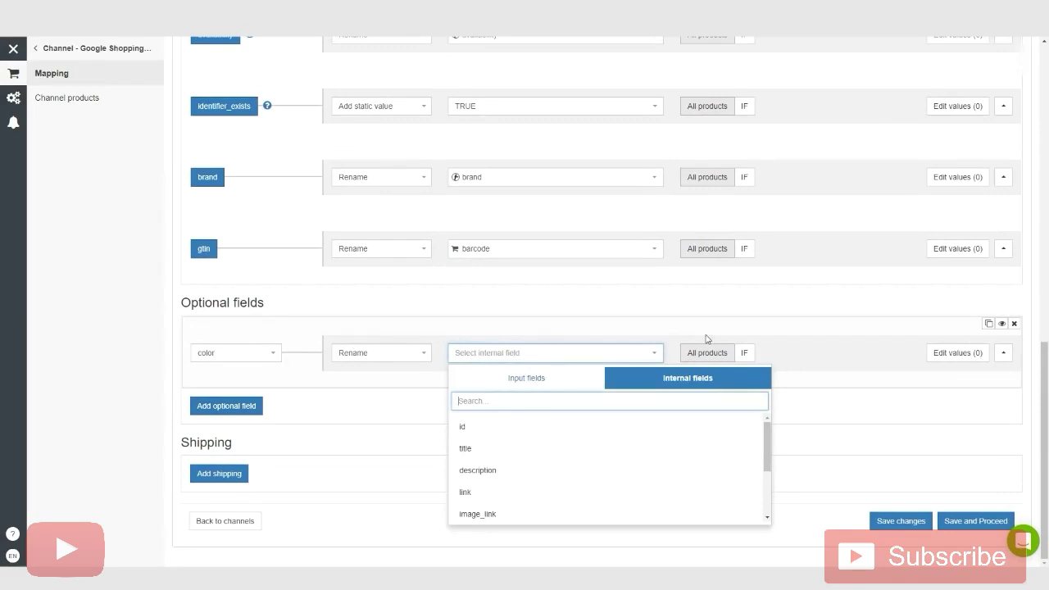
left_click(416, 353)
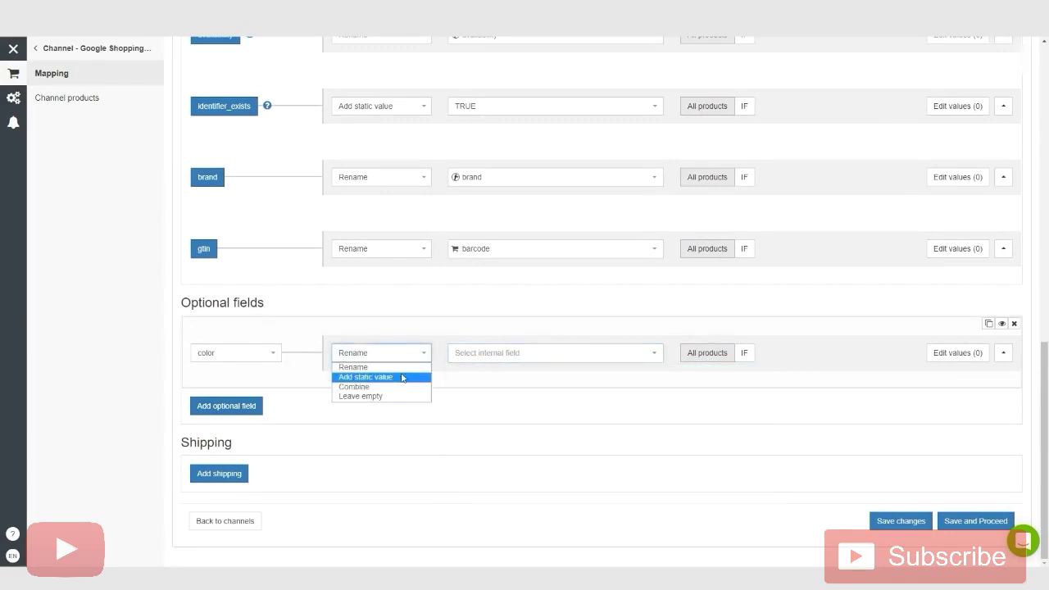
left_click(405, 377)
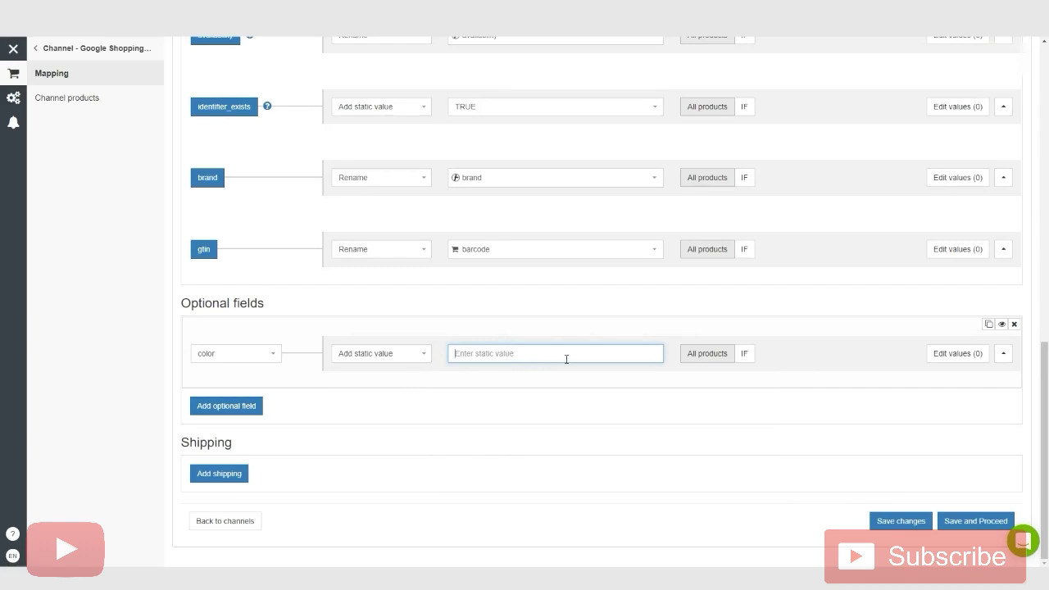
type("Red")
- Make the Red value conditional and browse the condition's field list
left_click(743, 355)
scroll(533, 386, "down", 1)
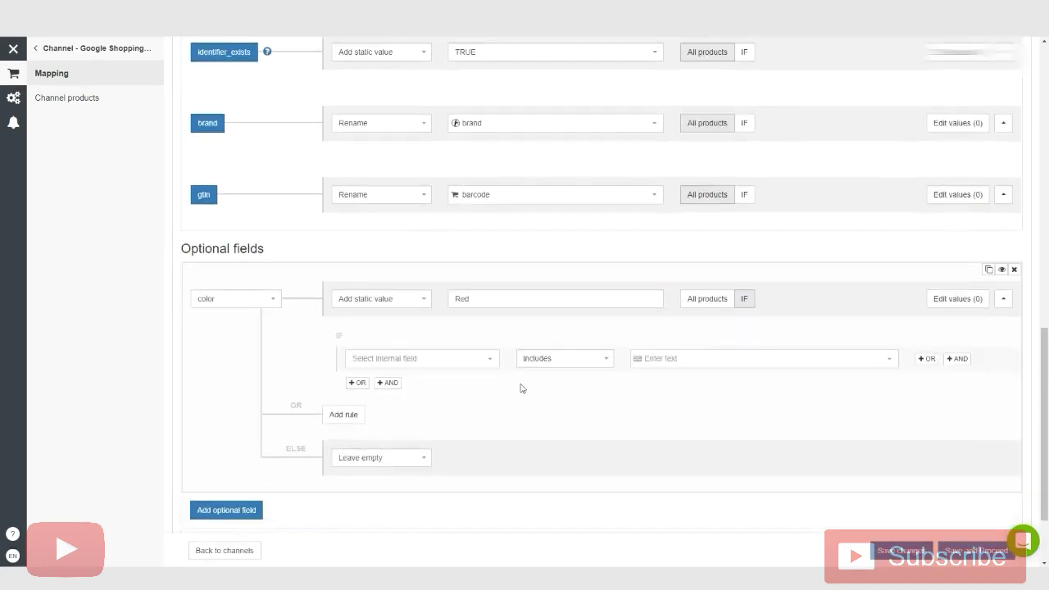
left_click(464, 363)
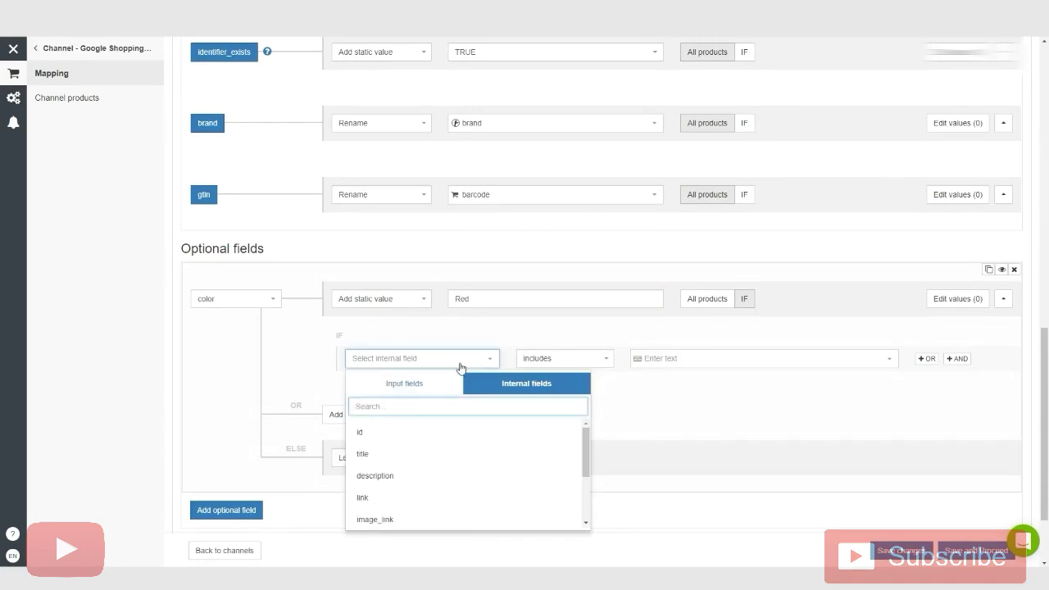
type("descri")
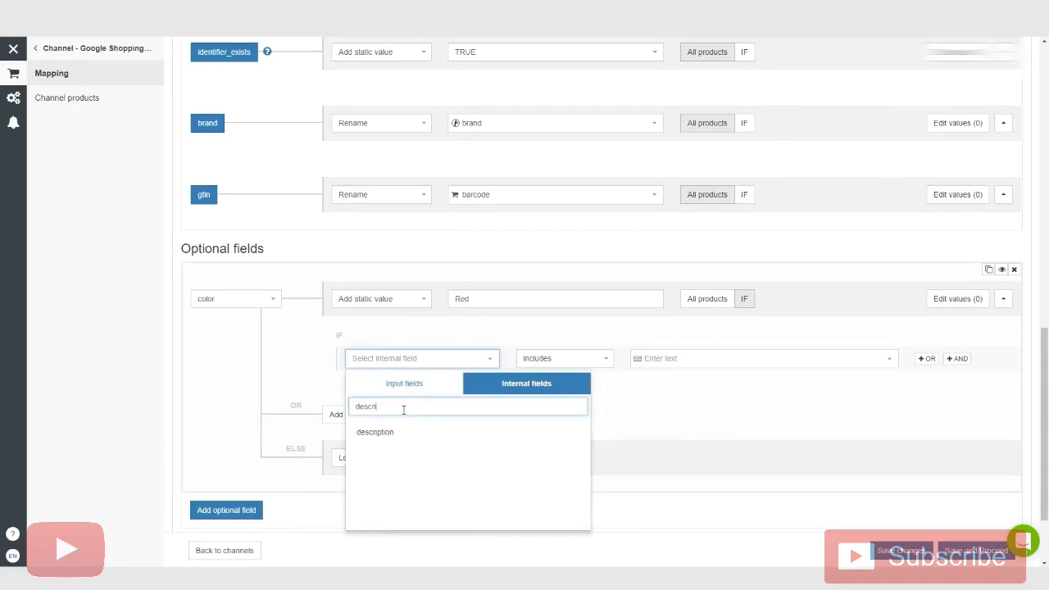
double_click(404, 409)
type("va")
key("BackSpace")
key("BackSpace")
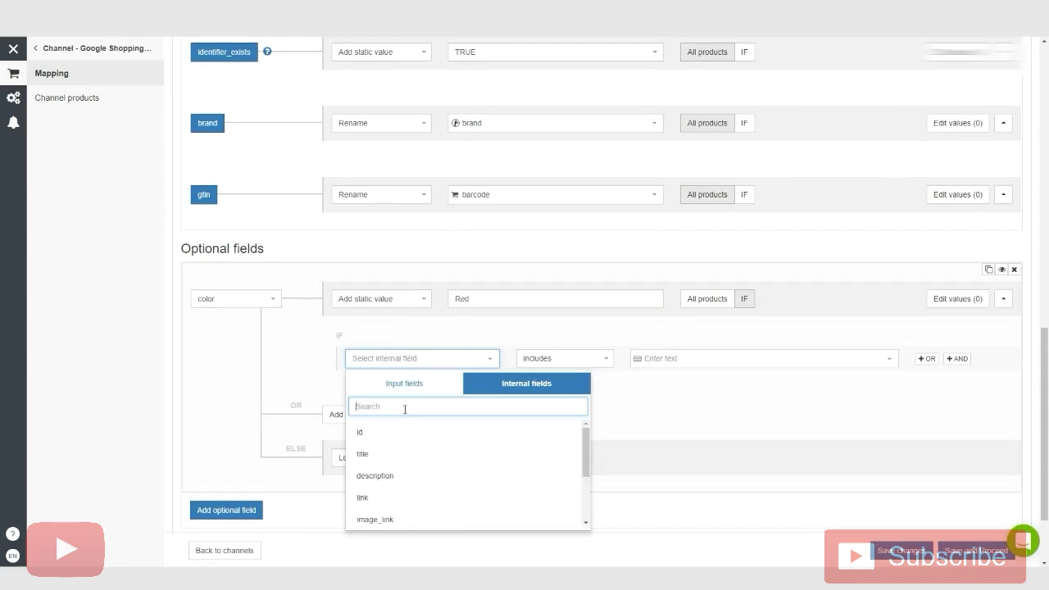
scroll(412, 455, "down", 3)
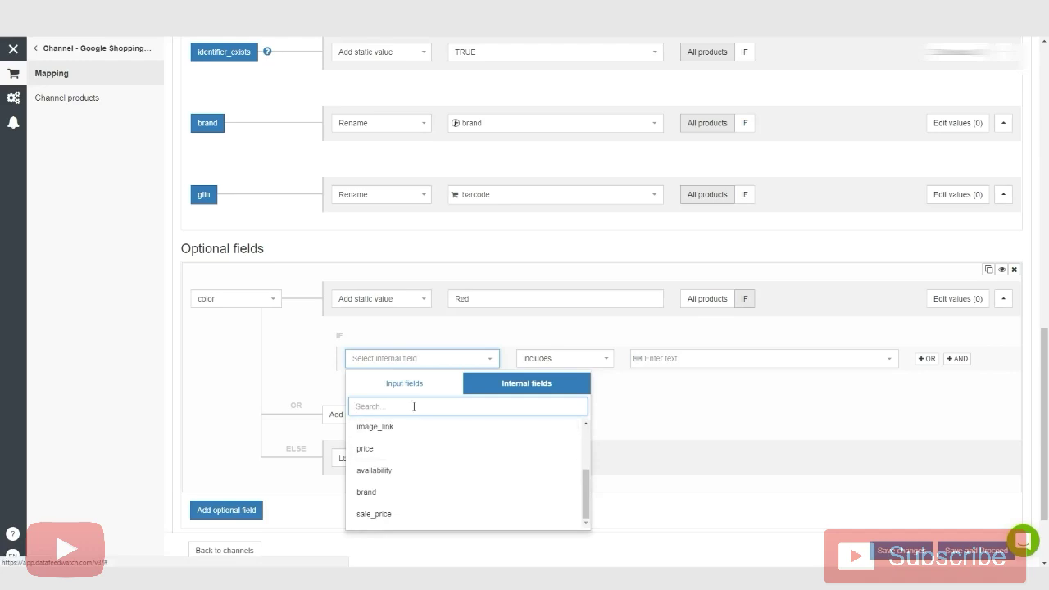
scroll(410, 483, "down", 1)
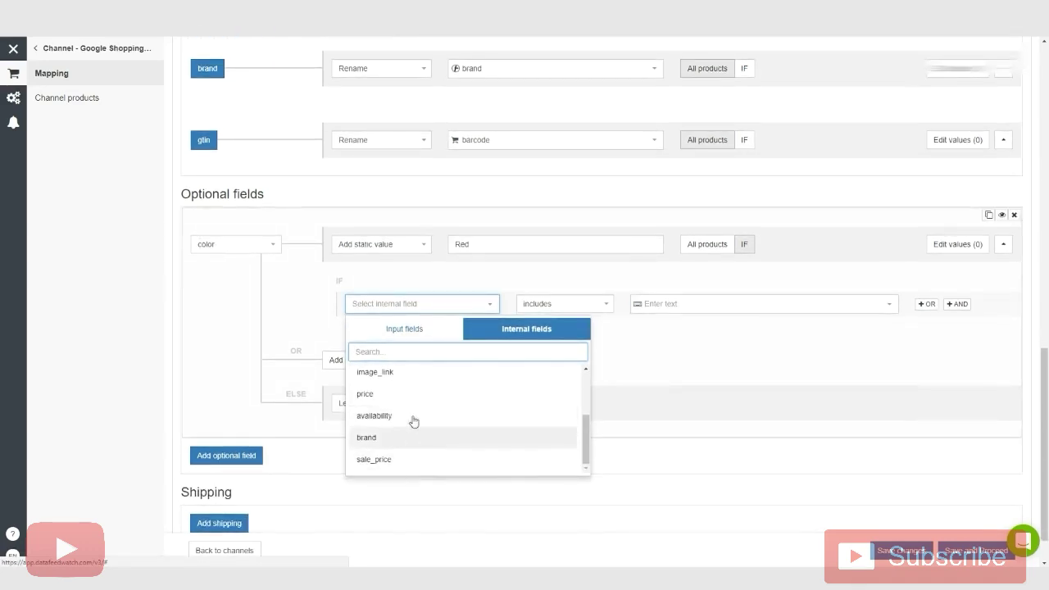
scroll(414, 421, "up", 1)
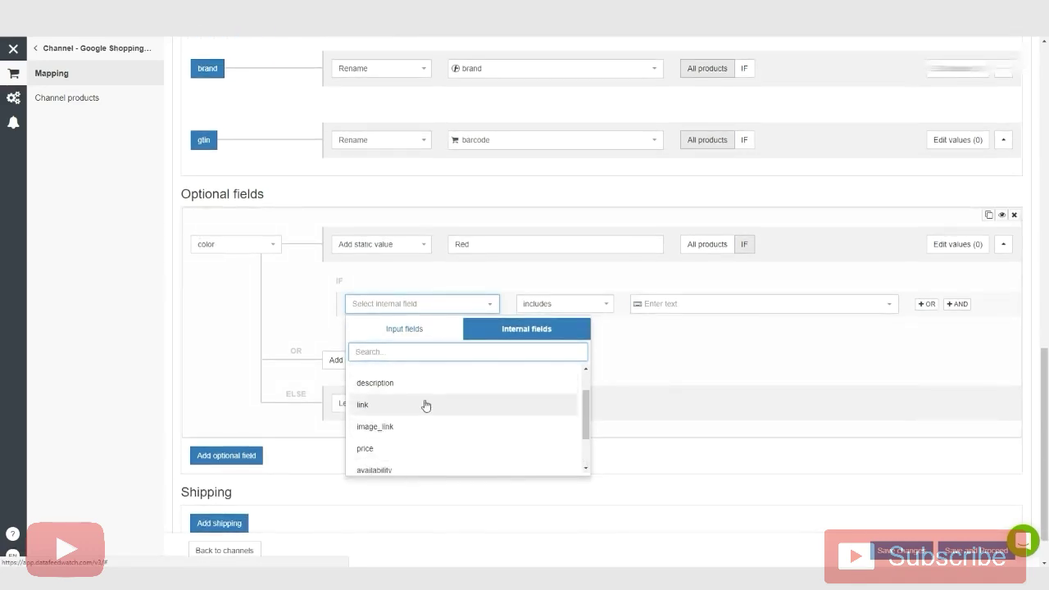
scroll(425, 404, "up", 1)
scroll(414, 422, "down", 2)
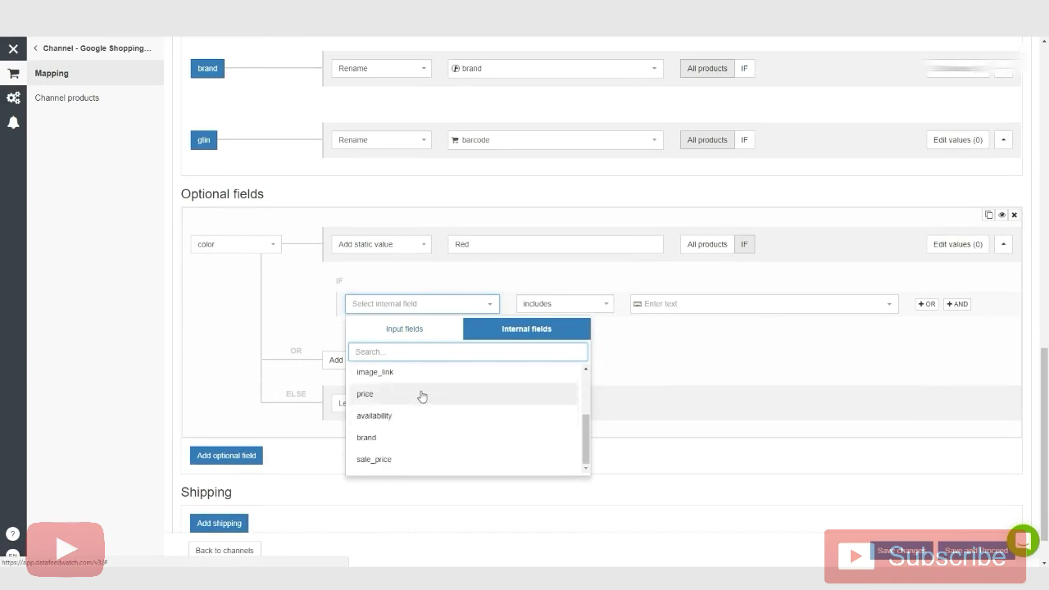
scroll(432, 437, "down", 1)
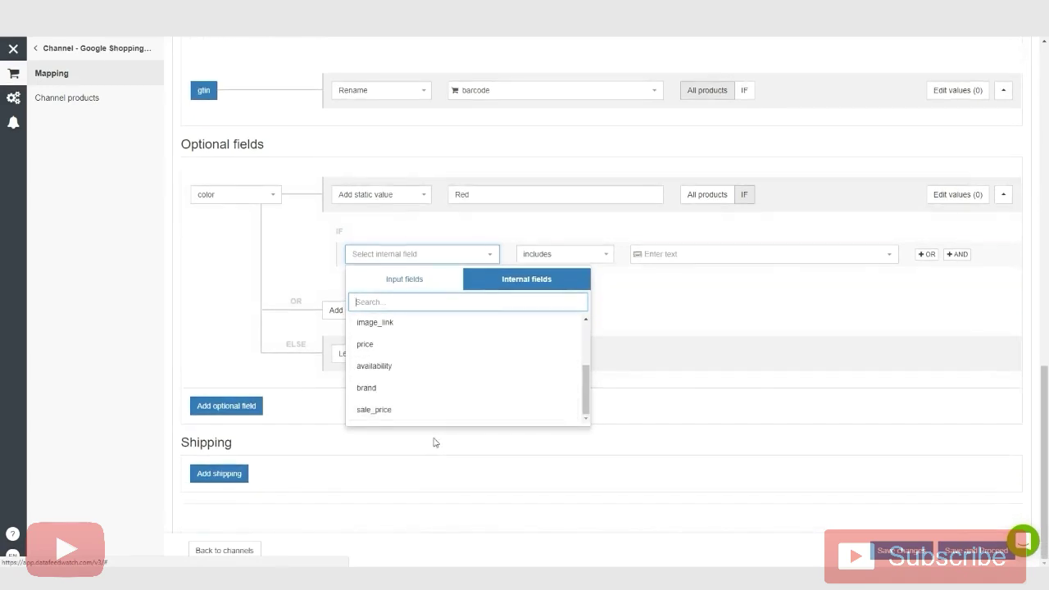
- Choose variant_title from the shop feed's Input fields as the condition field
left_click(415, 282)
scroll(414, 401, "down", 1)
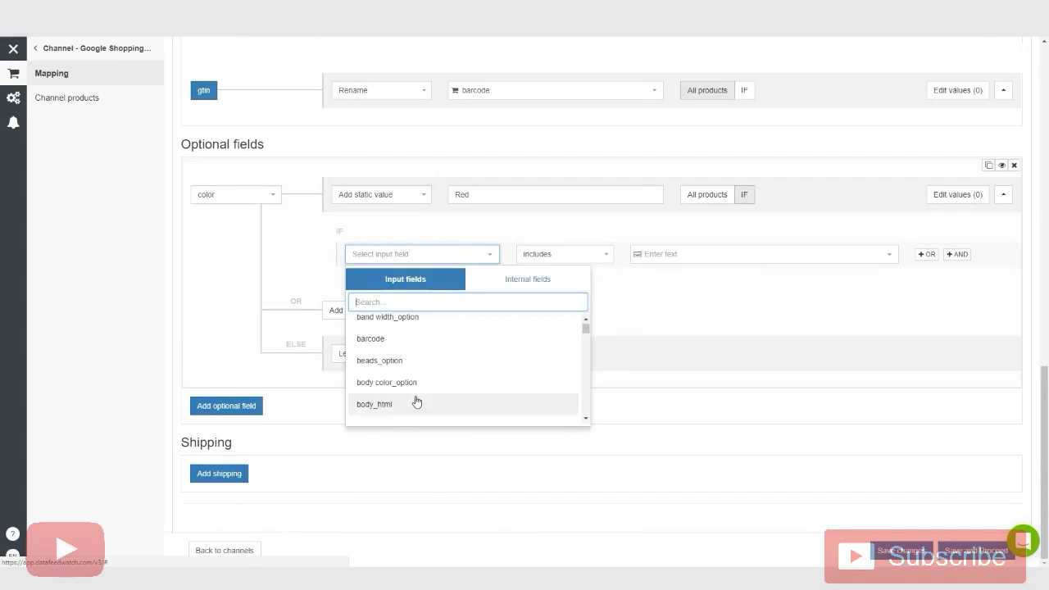
scroll(416, 401, "down", 3)
scroll(416, 401, "down", 1)
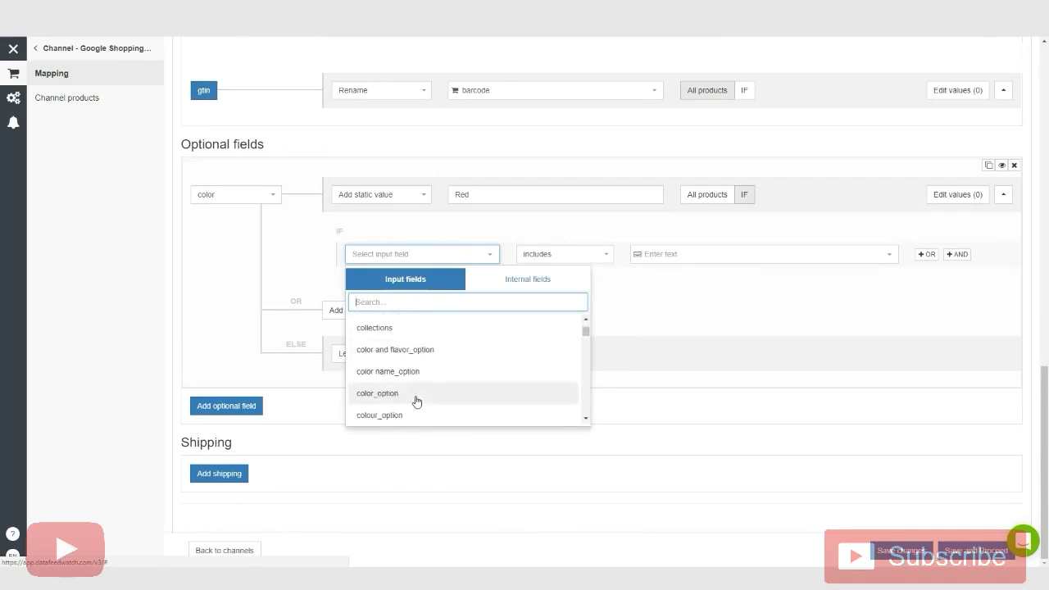
scroll(416, 401, "down", 1)
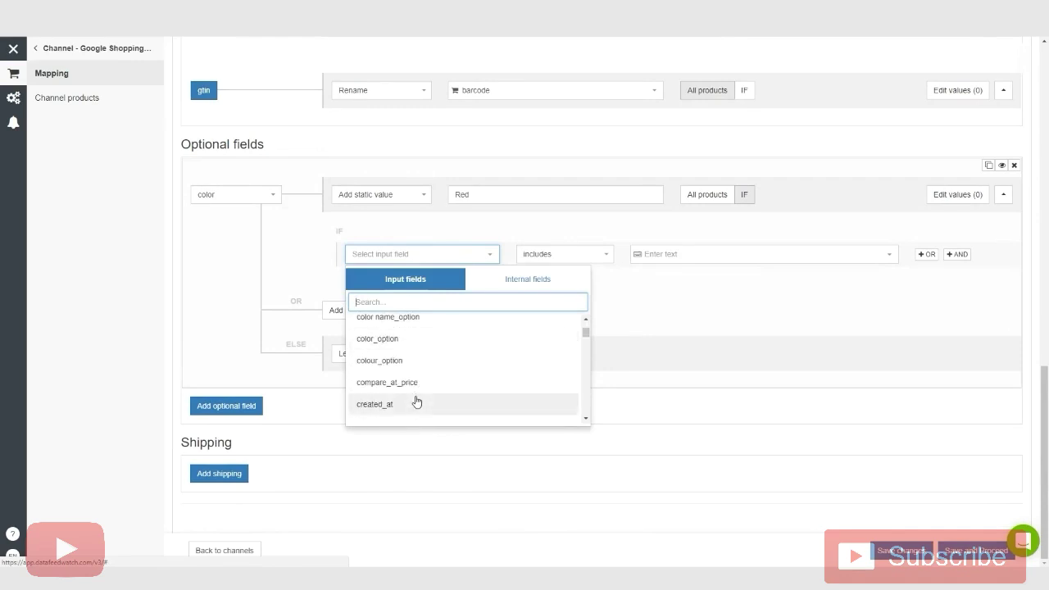
scroll(416, 401, "down", 2)
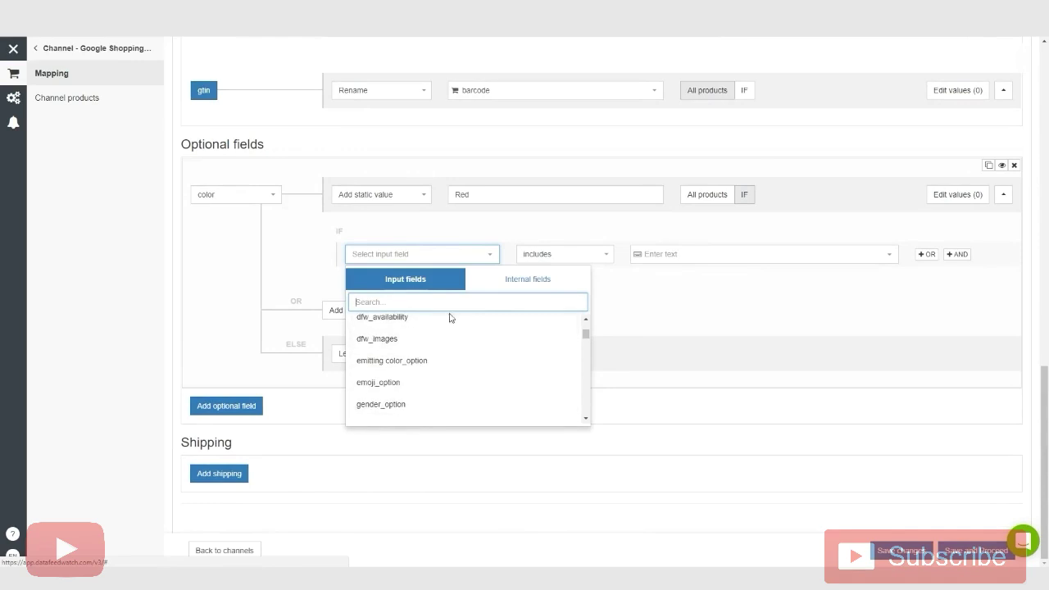
type("var")
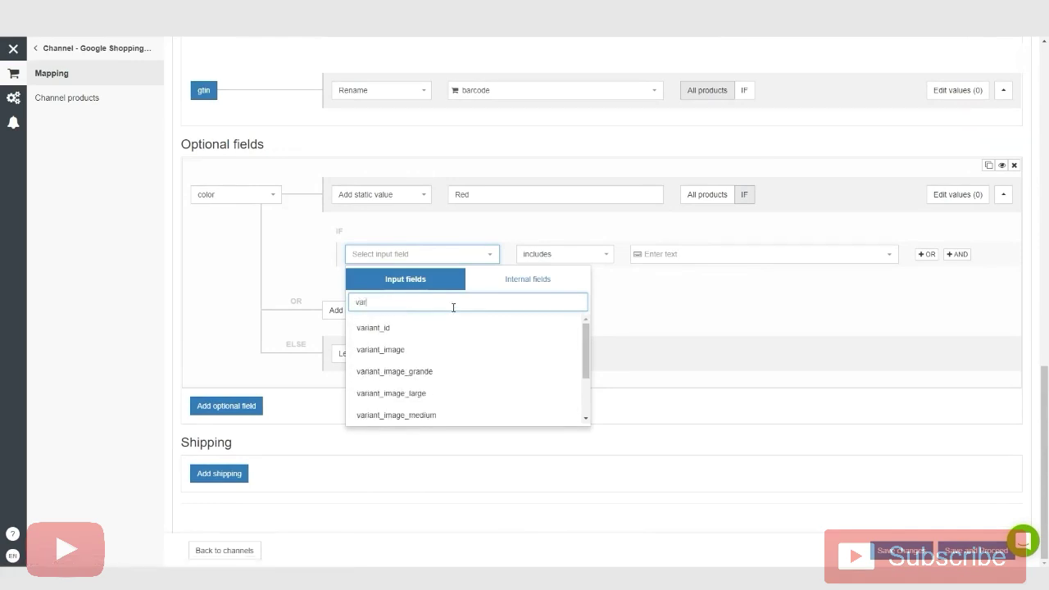
scroll(445, 334, "down", 1)
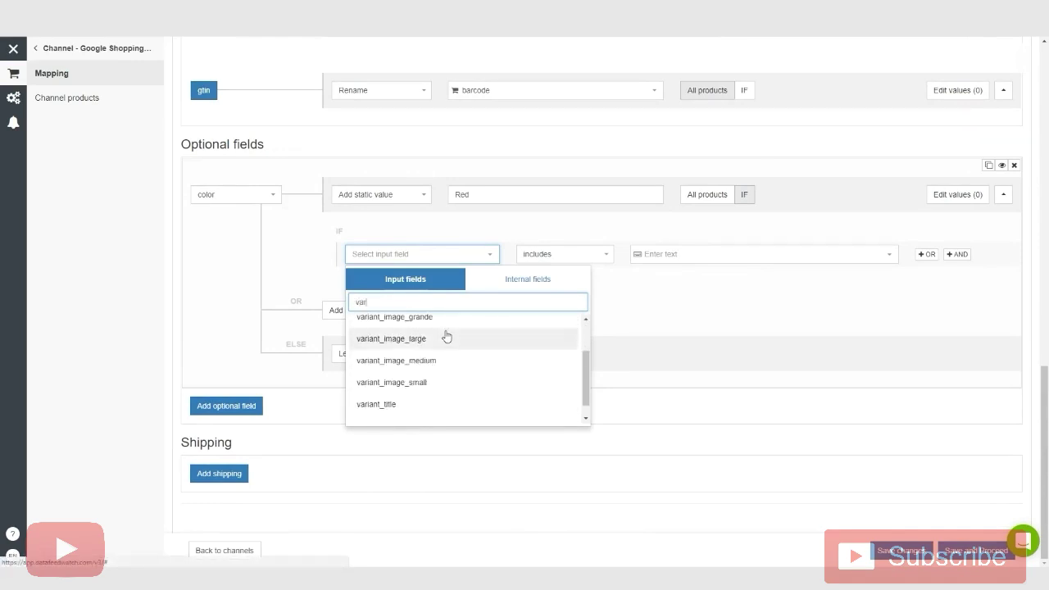
left_click(421, 386)
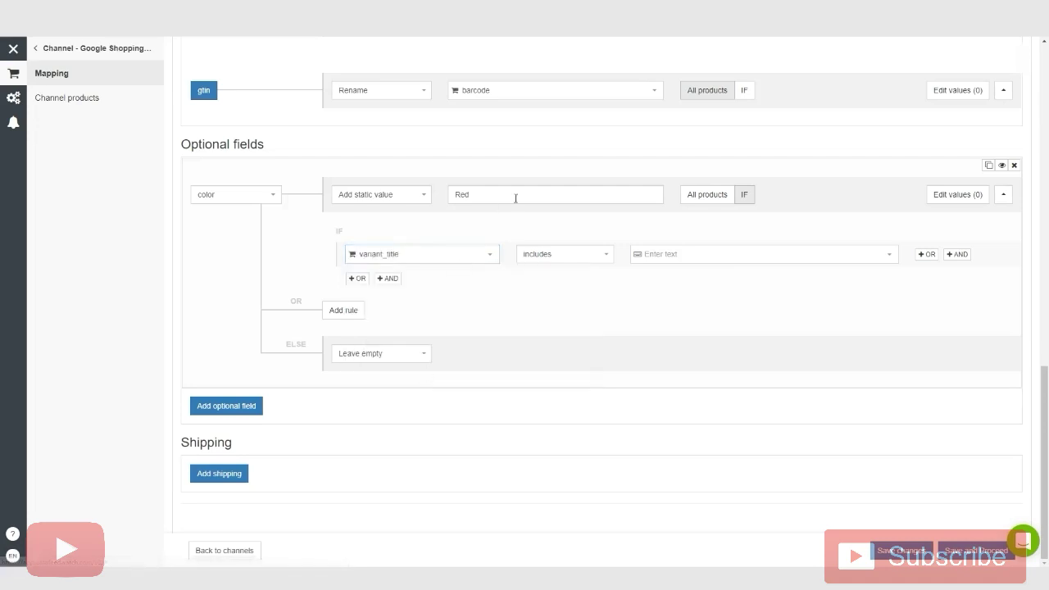
- Enter Red as the text variant_title must include
left_click(687, 257)
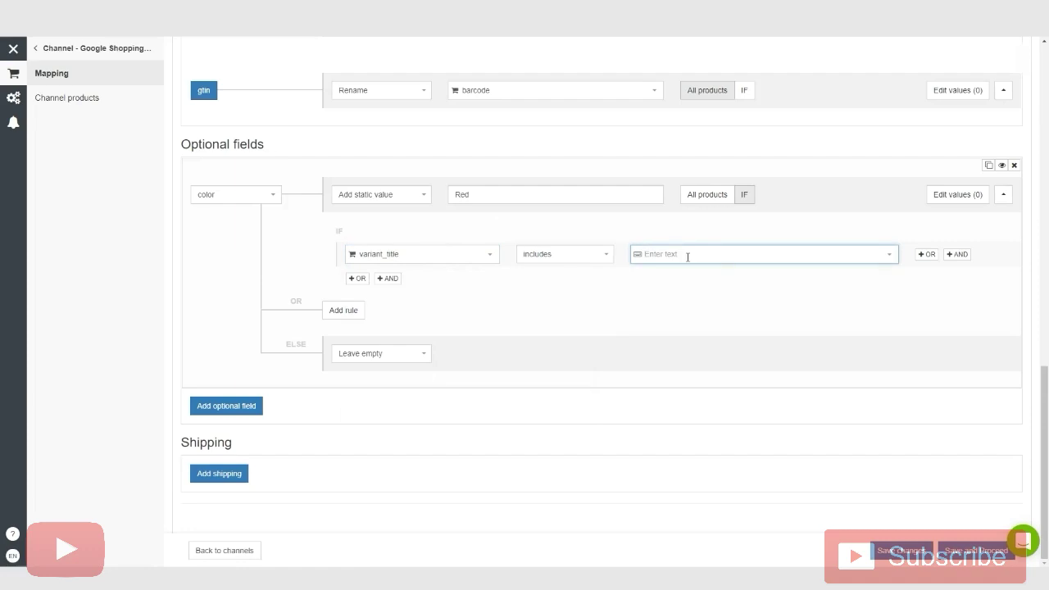
type("Red")
- Add an OR condition so Red also applies when variant_title includes Pink
left_click(358, 277)
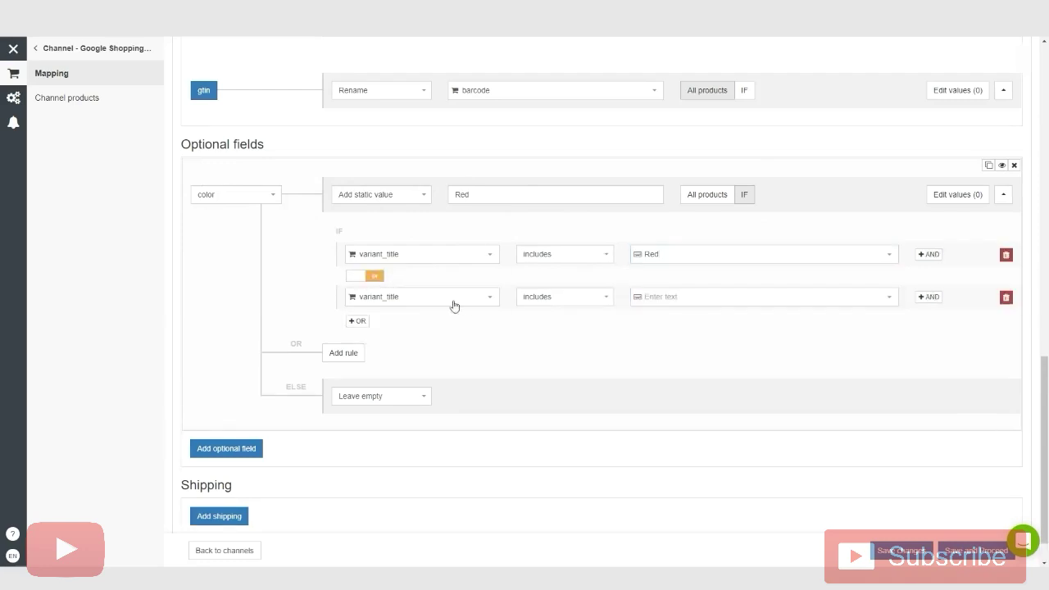
left_click(673, 296)
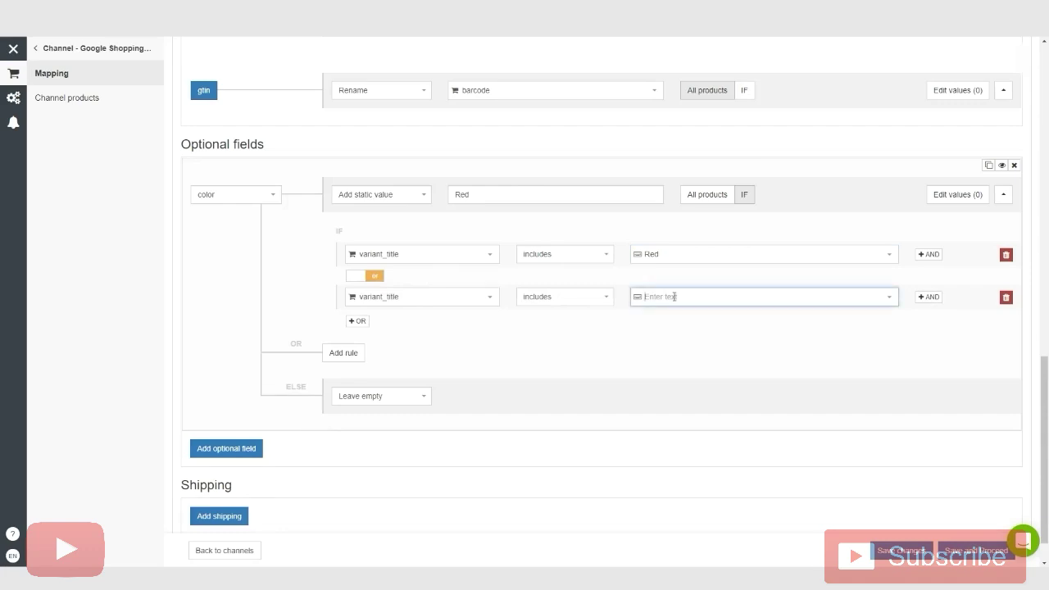
type("Pink")
left_click(663, 330)
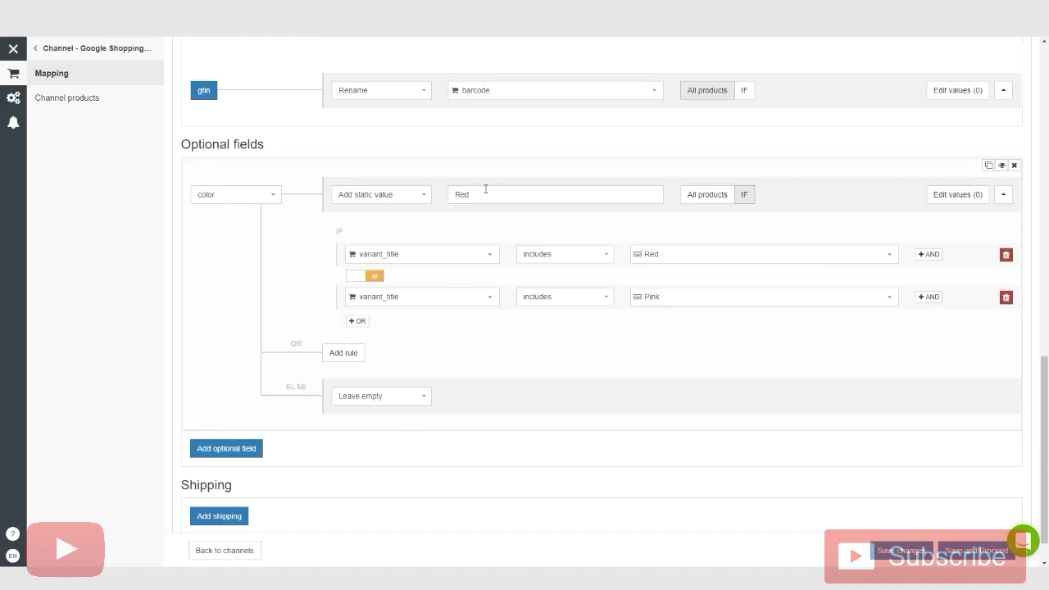
- Add a new color rule with the static value Blue
left_click(349, 356)
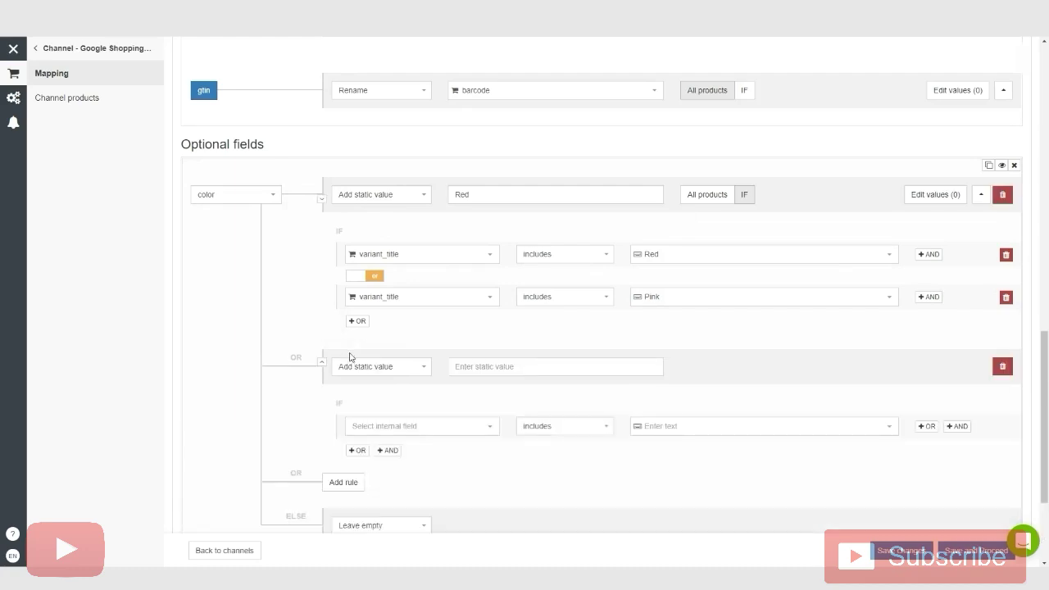
left_click(532, 367)
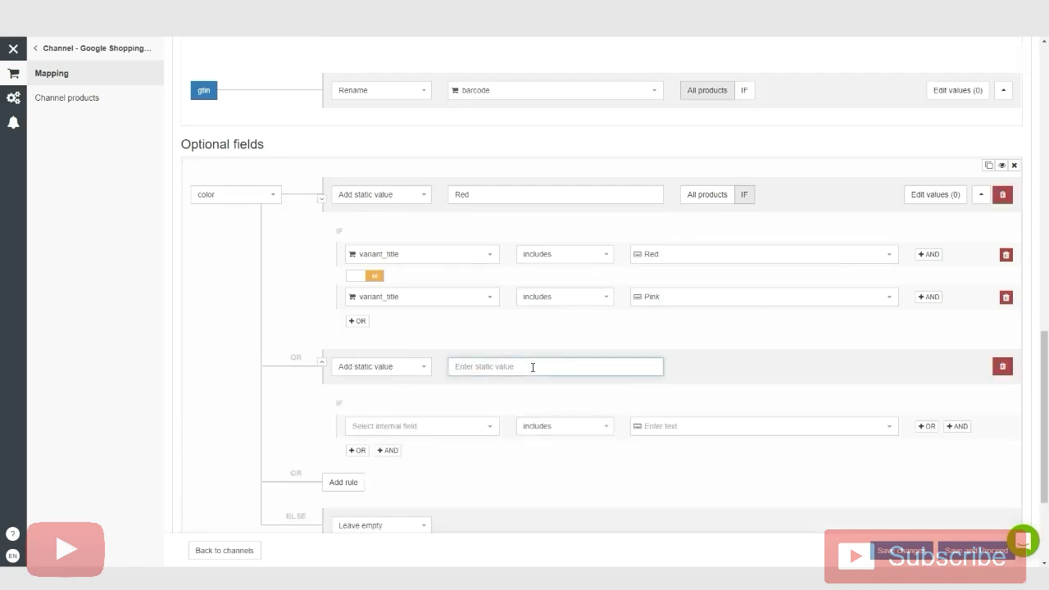
type("Blue")
- Make the Blue rule apply when the variant_title input field includes Blue
left_click(455, 427)
left_click(425, 270)
left_click(431, 291)
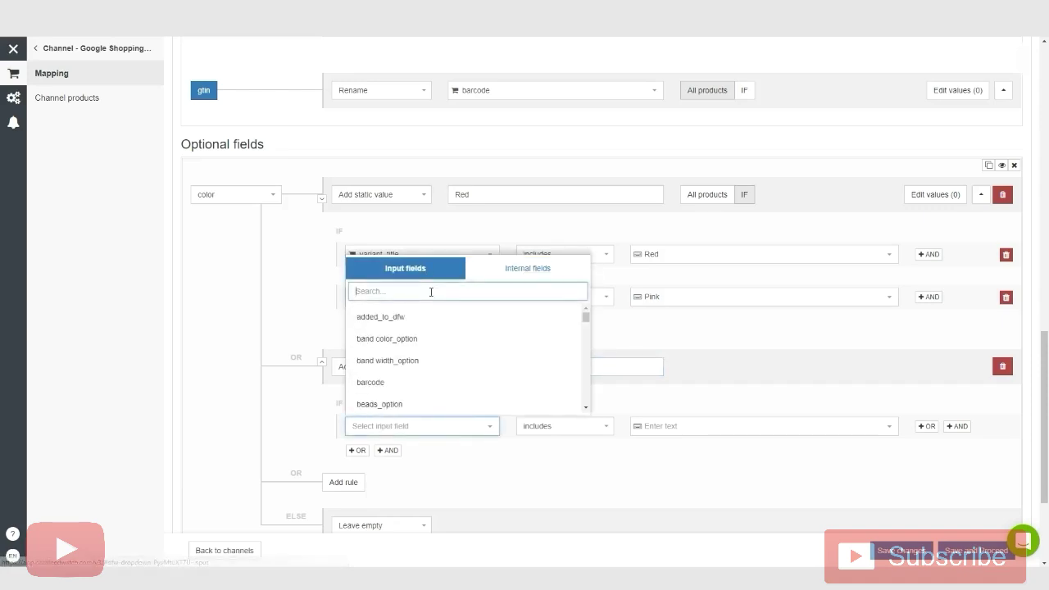
type("variant")
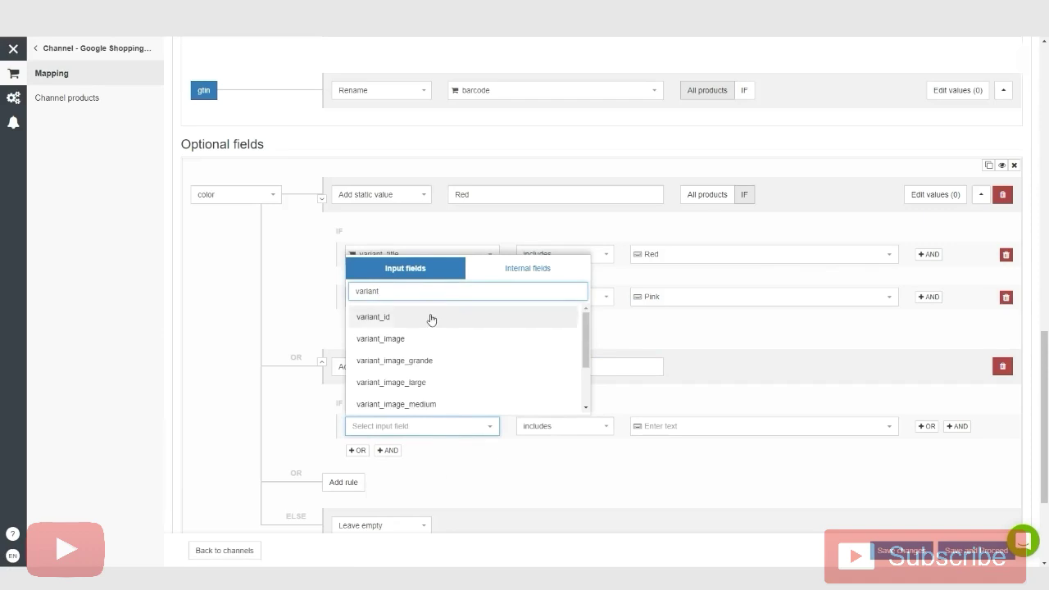
scroll(425, 353, "down", 3)
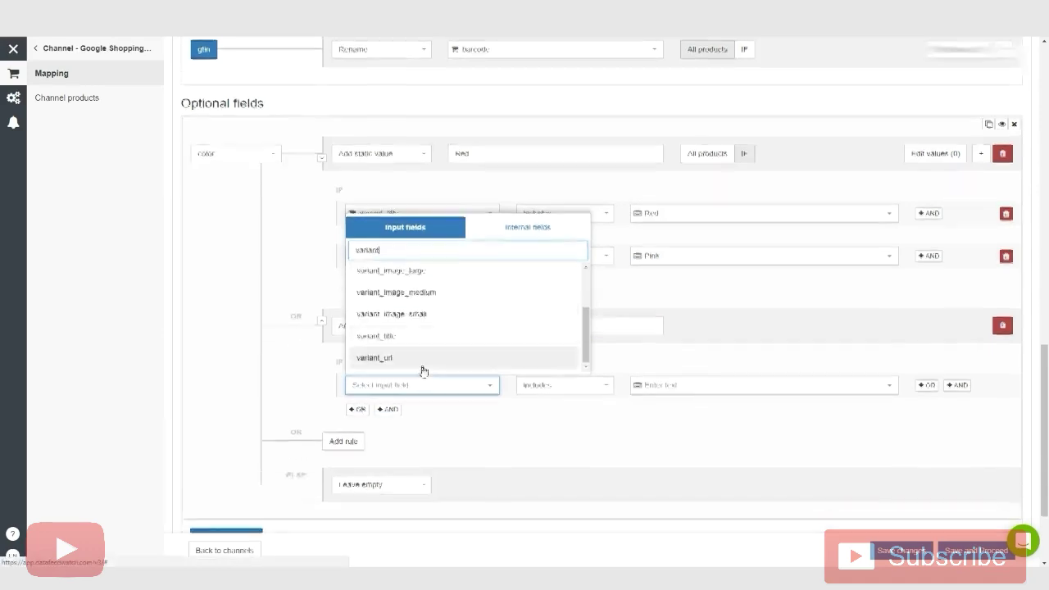
left_click(423, 327)
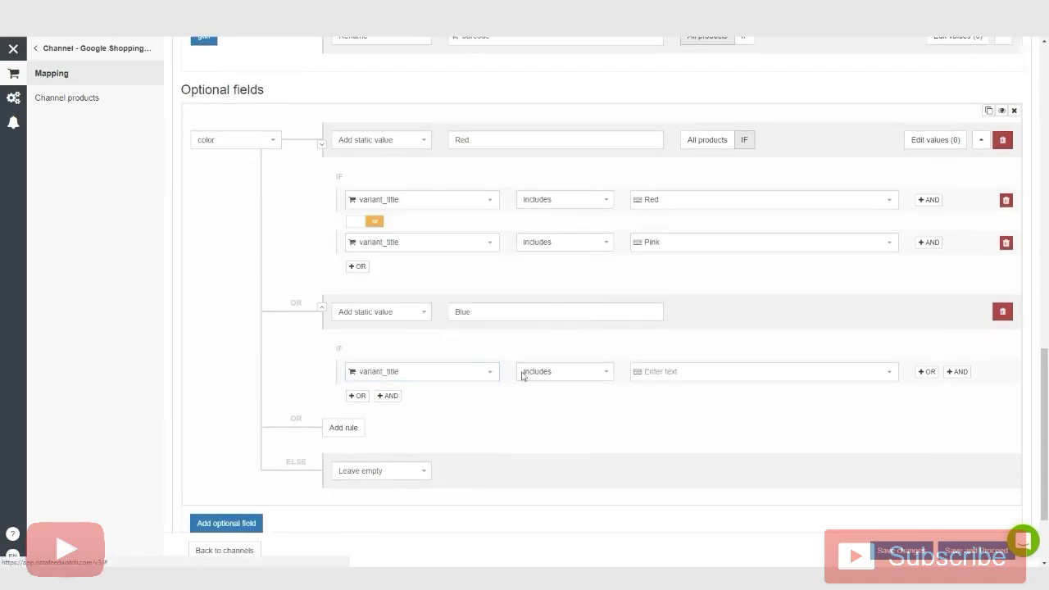
left_click(647, 372)
type("Blue")
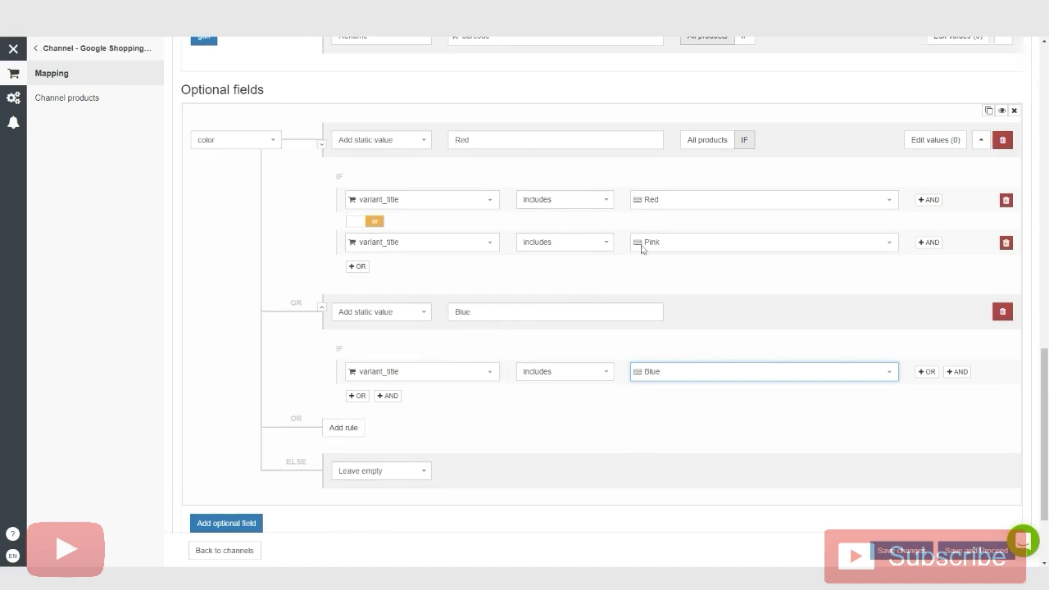
scroll(725, 465, "up", 3)
scroll(725, 464, "down", 4)
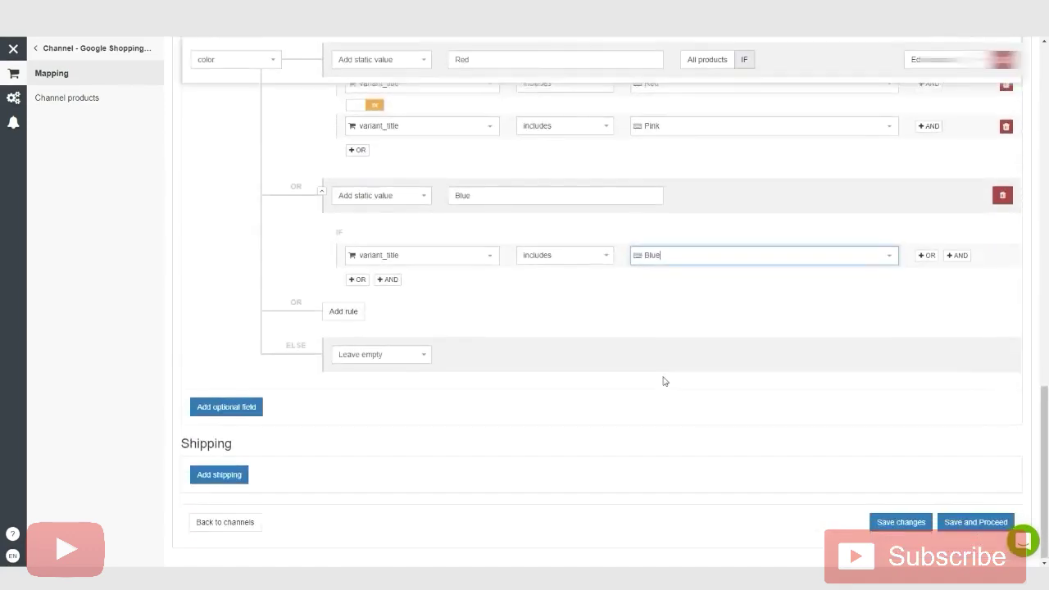
scroll(663, 379, "up", 2)
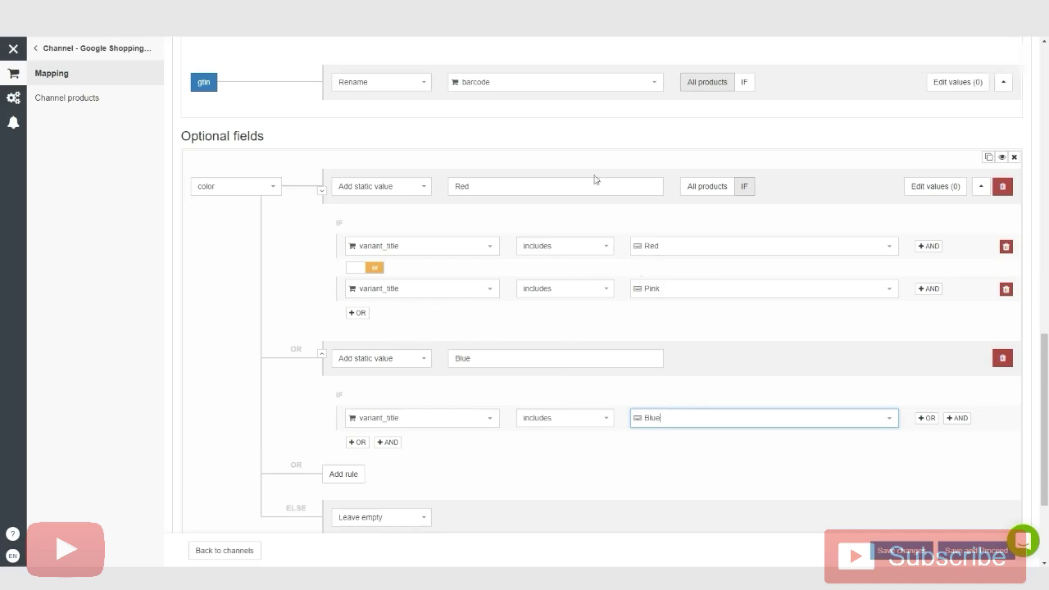
scroll(700, 339, "up", 3)
scroll(697, 339, "up", 4)
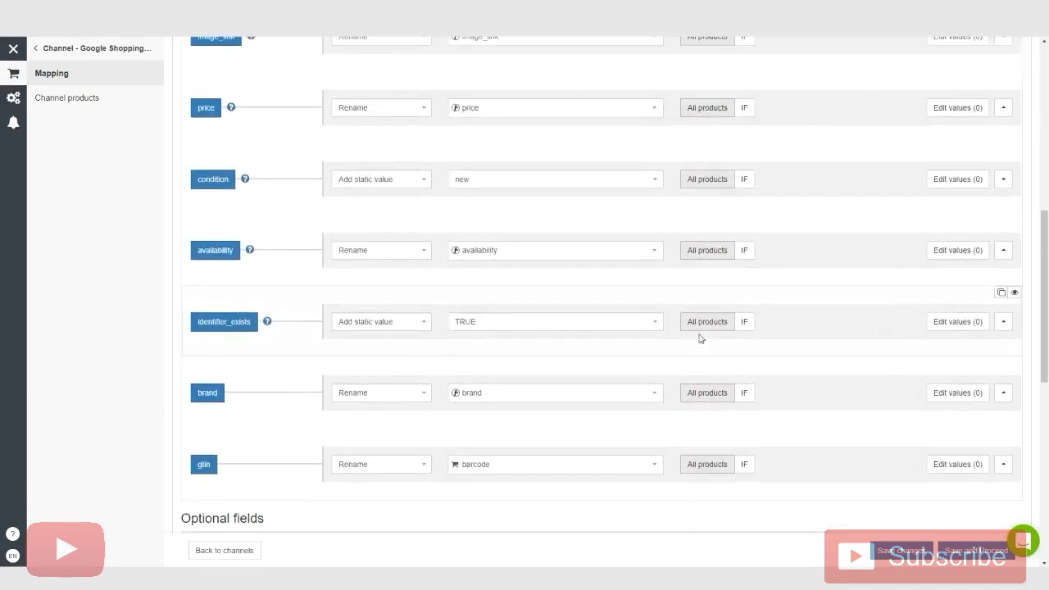
scroll(697, 339, "down", 5)
scroll(998, 347, "up", 1)
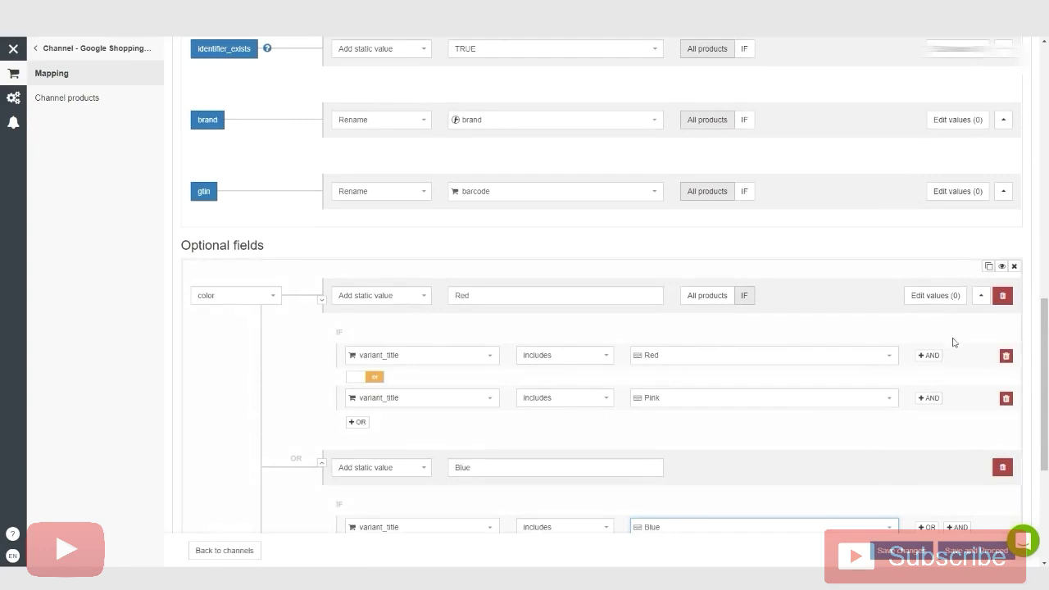
scroll(484, 282, "up", 5)
scroll(295, 388, "down", 3)
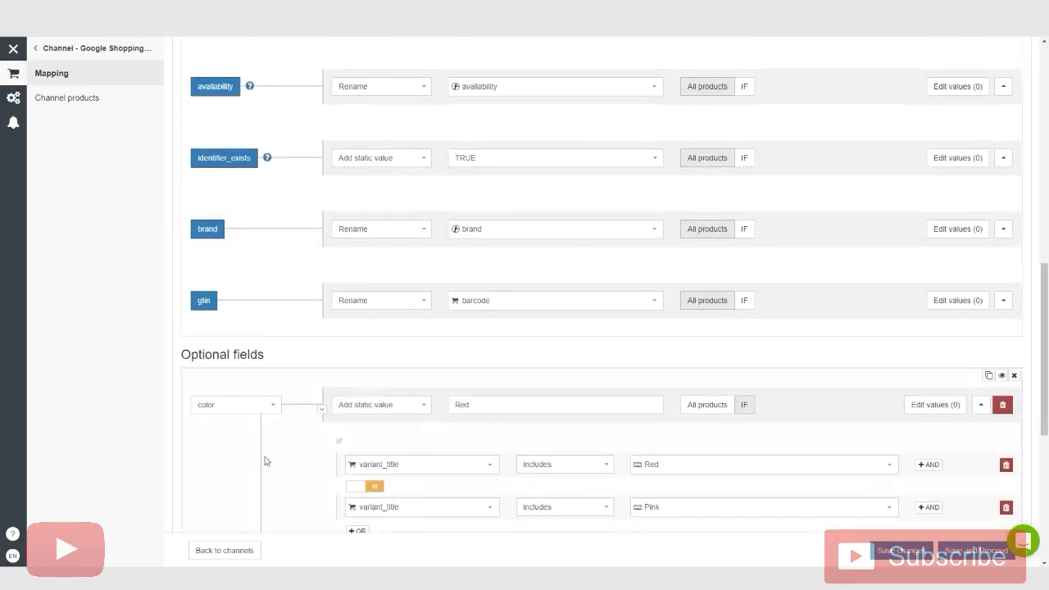
scroll(548, 517, "up", 3)
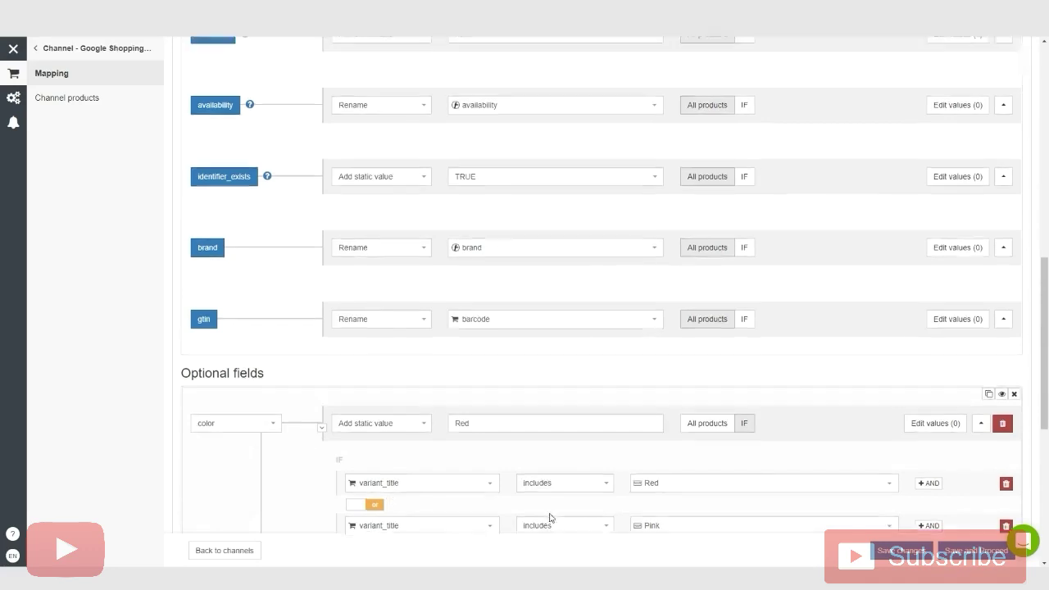
scroll(544, 508, "up", 8)
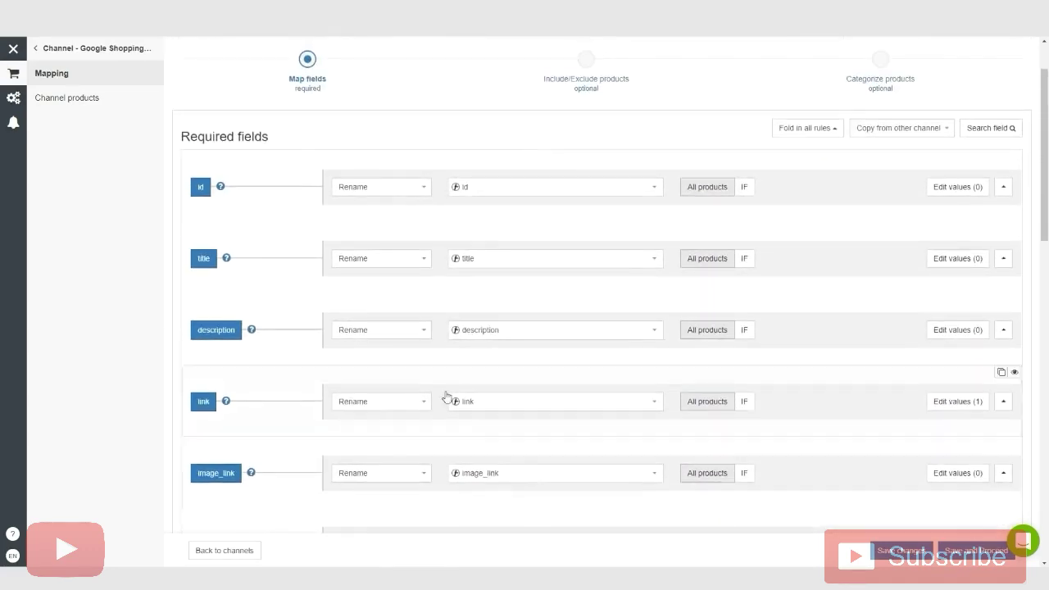